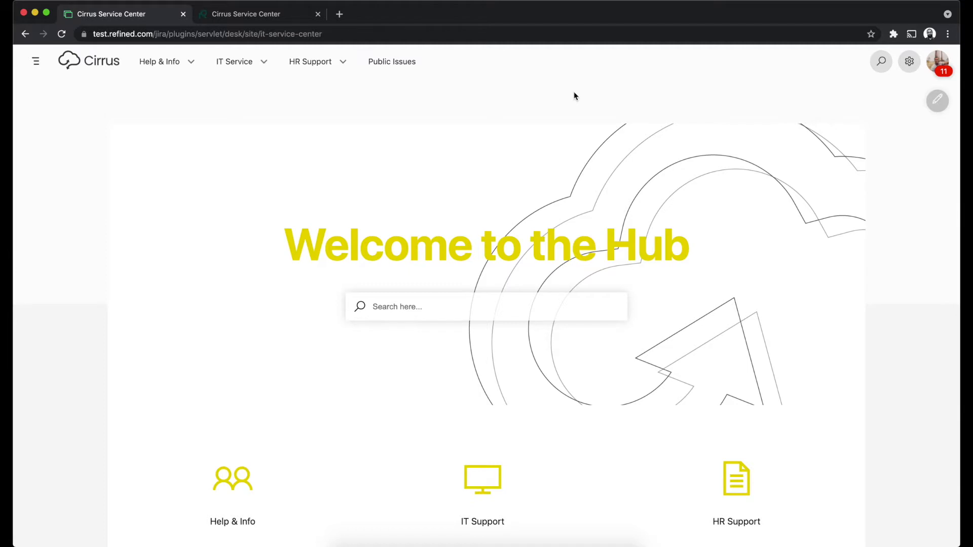
Step: Open the Languages administration page in a new browser tab and switch to it
{"action": "left_click", "coordinate": [512, 113]}
{"action": "left_click", "coordinate": [909, 61]}
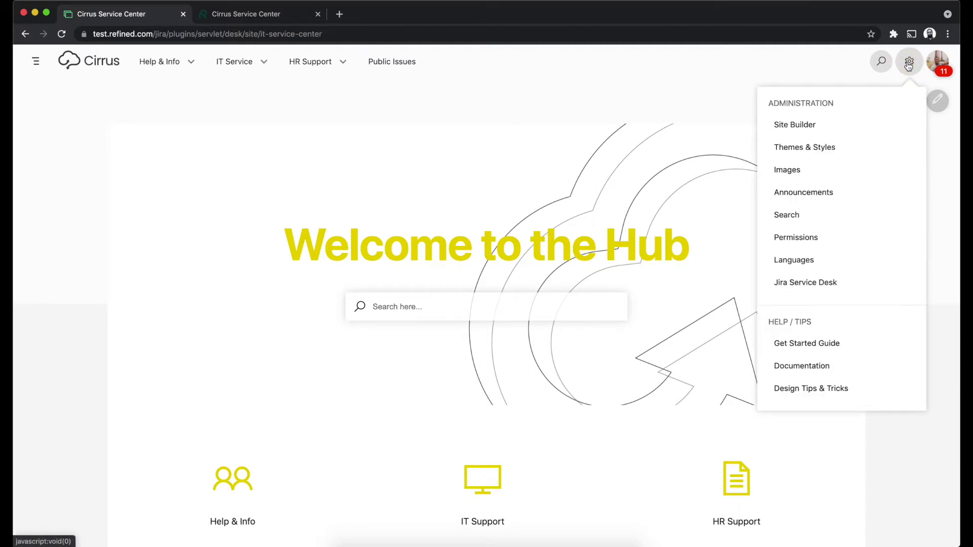
{"action": "right_click", "coordinate": [800, 264]}
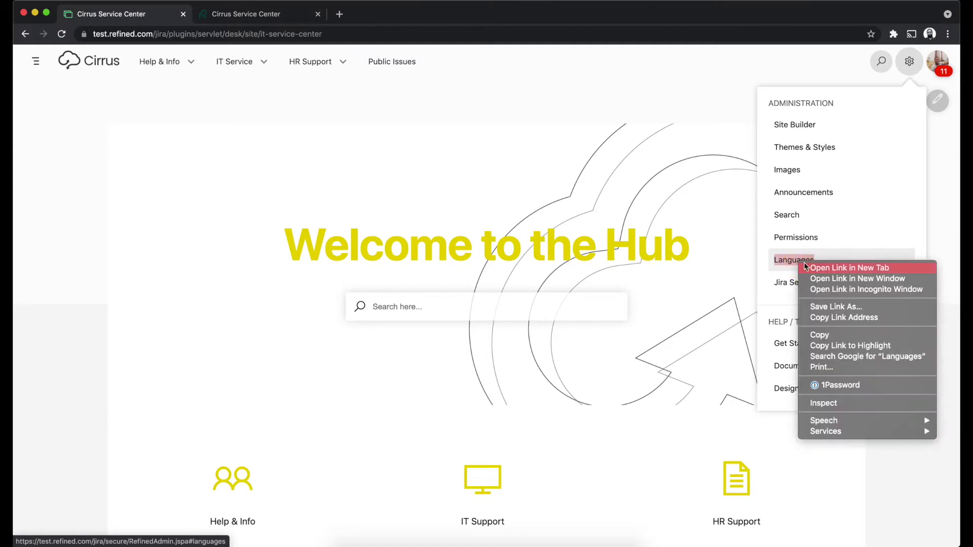
{"action": "left_click", "coordinate": [815, 265]}
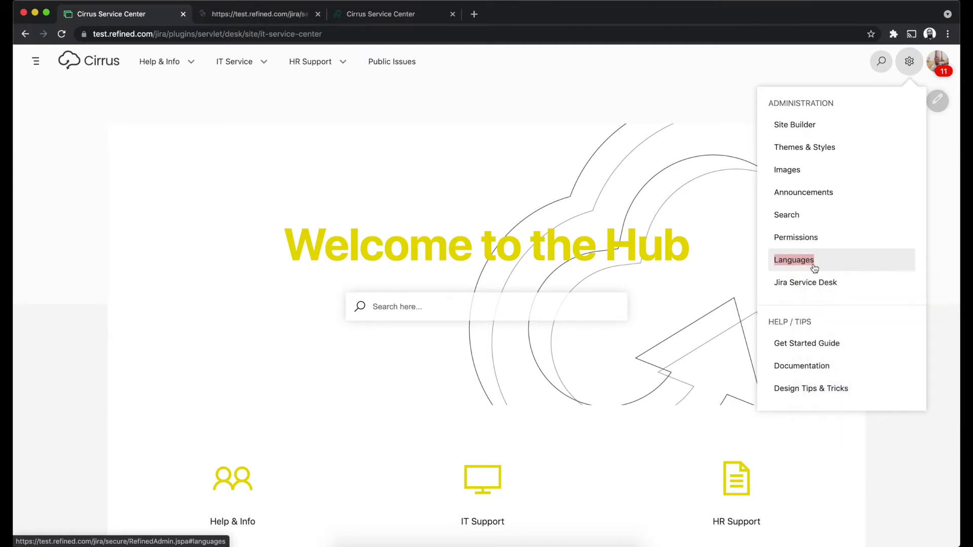
{"action": "left_click", "coordinate": [286, 20]}
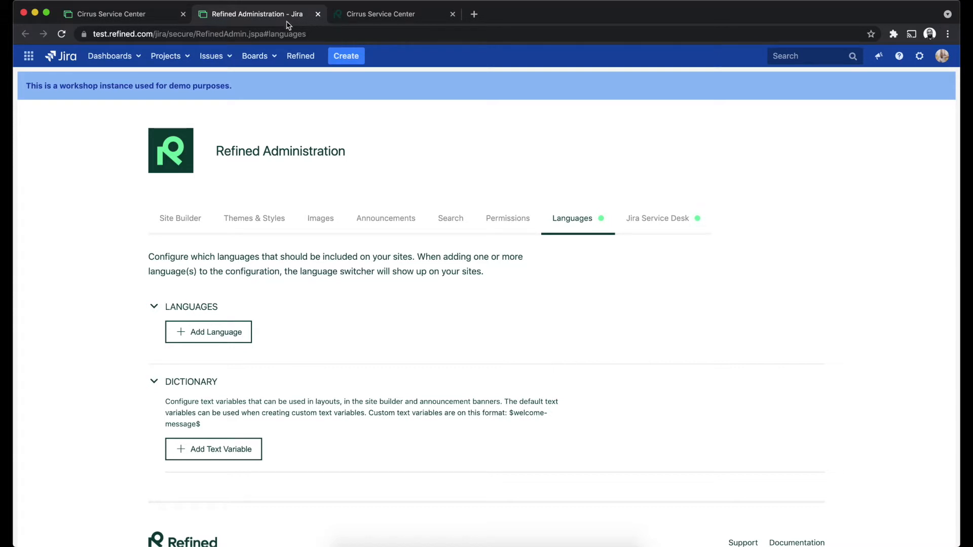
Step: Add Swedish (Sweden) (sv_SE) to the site languages and save it
{"action": "left_click", "coordinate": [223, 338]}
{"action": "left_click", "coordinate": [536, 183]}
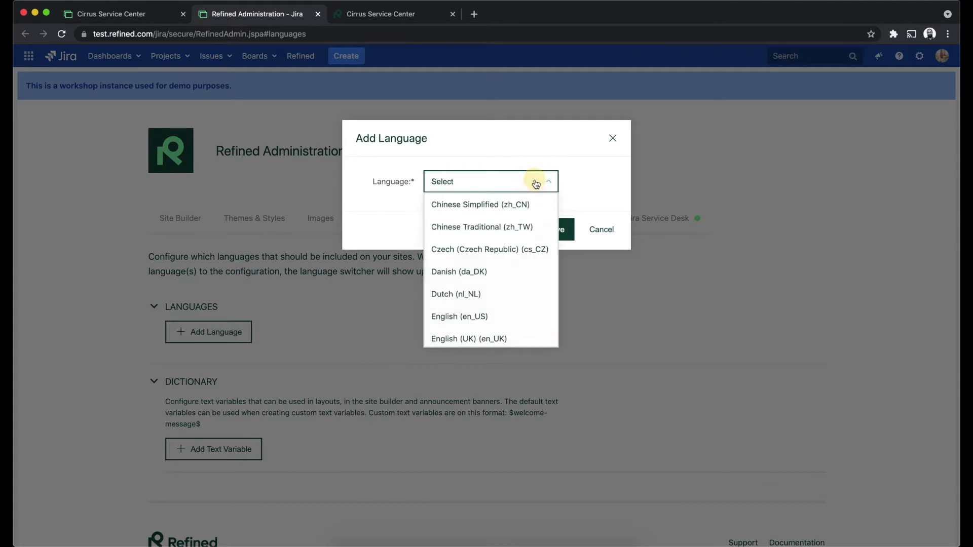
{"action": "scroll", "coordinate": [524, 272], "scroll_direction": "down", "scroll_amount": 1}
{"action": "scroll", "coordinate": [523, 272], "scroll_direction": "down", "scroll_amount": 3}
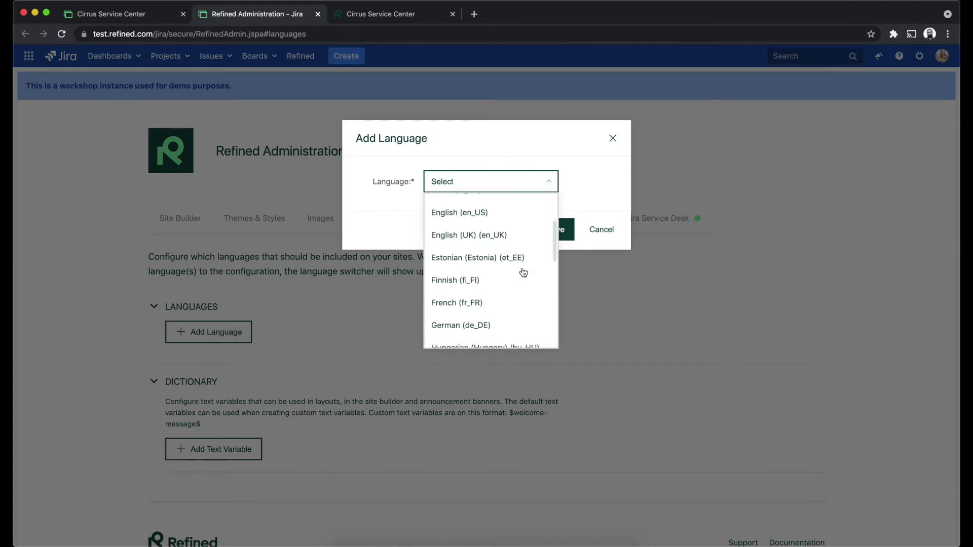
{"action": "scroll", "coordinate": [523, 273], "scroll_direction": "down", "scroll_amount": 1}
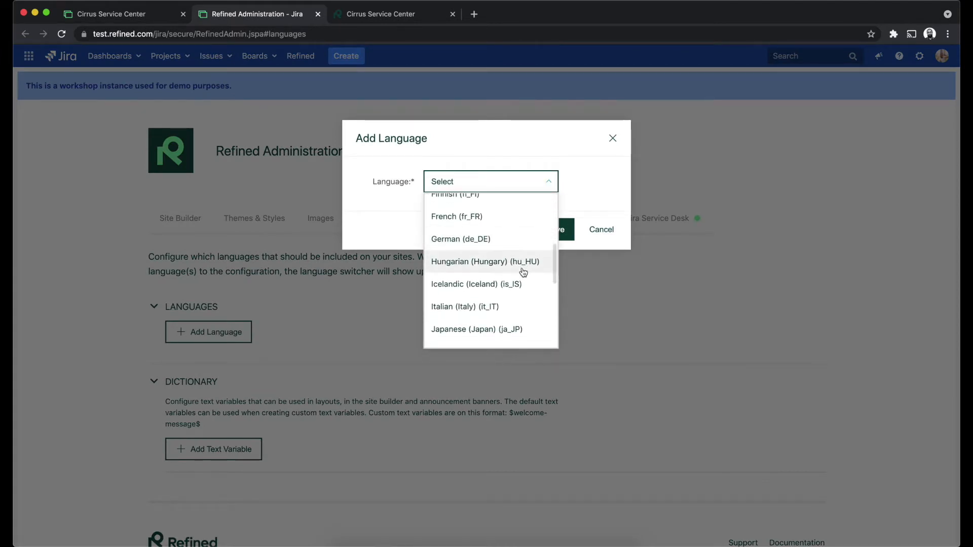
{"action": "scroll", "coordinate": [523, 273], "scroll_direction": "down", "scroll_amount": 1}
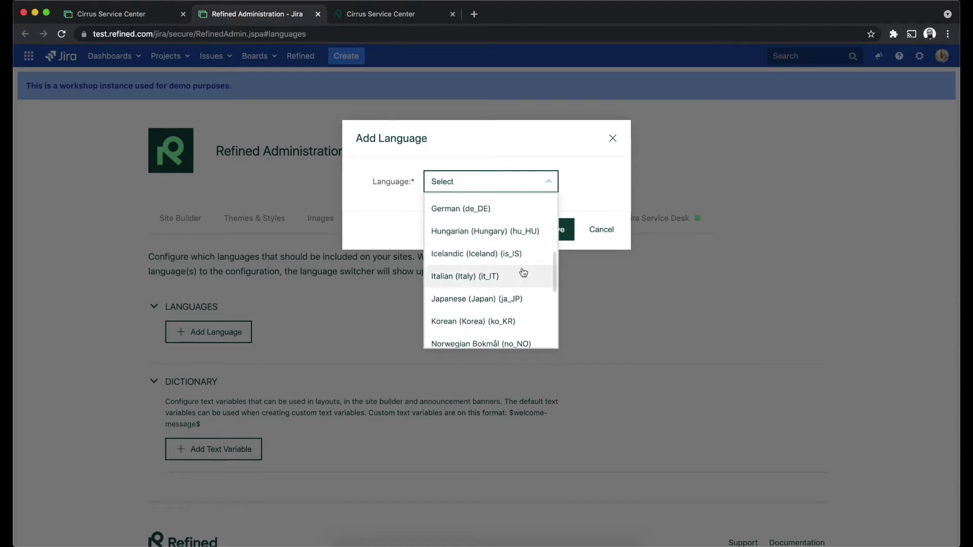
{"action": "scroll", "coordinate": [523, 273], "scroll_direction": "down", "scroll_amount": 3}
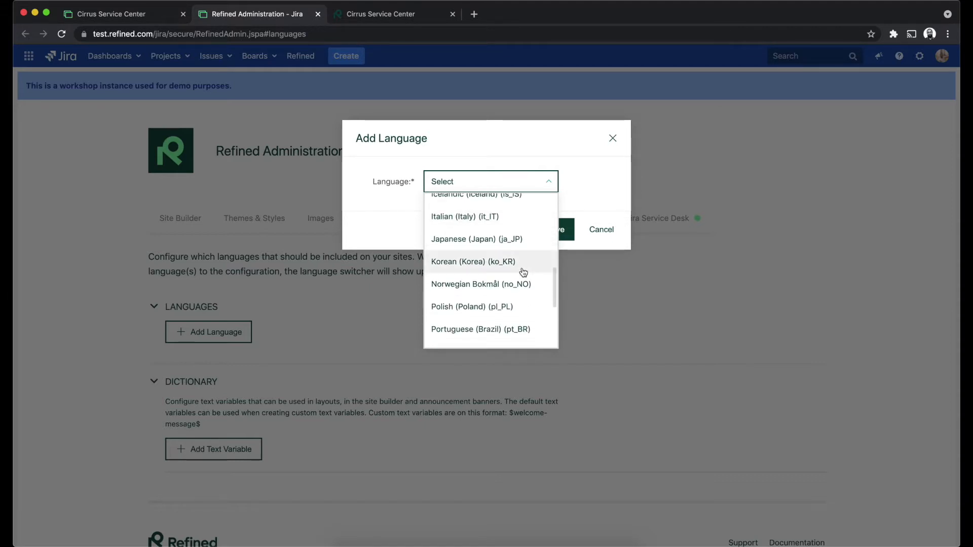
{"action": "scroll", "coordinate": [523, 272], "scroll_direction": "down", "scroll_amount": 3}
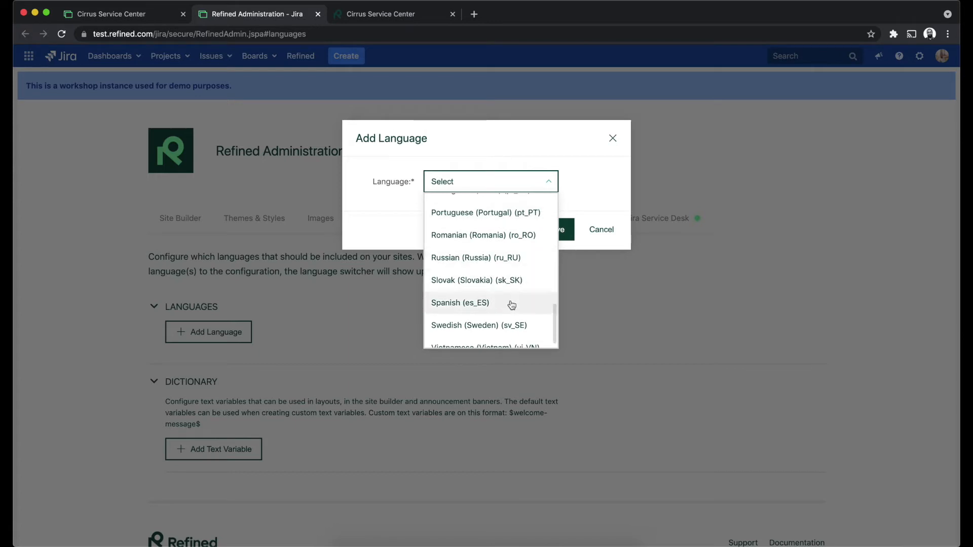
{"action": "left_click", "coordinate": [493, 326]}
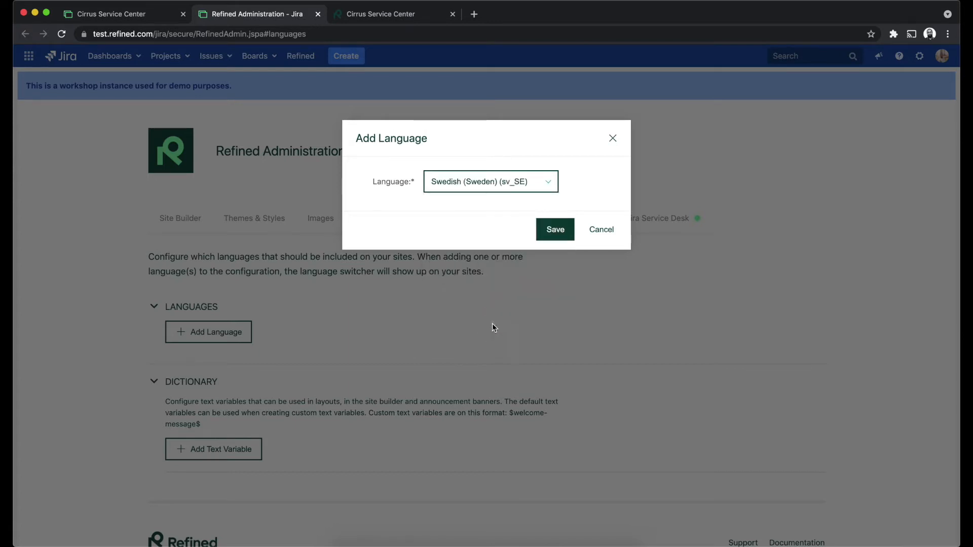
{"action": "left_click", "coordinate": [556, 230]}
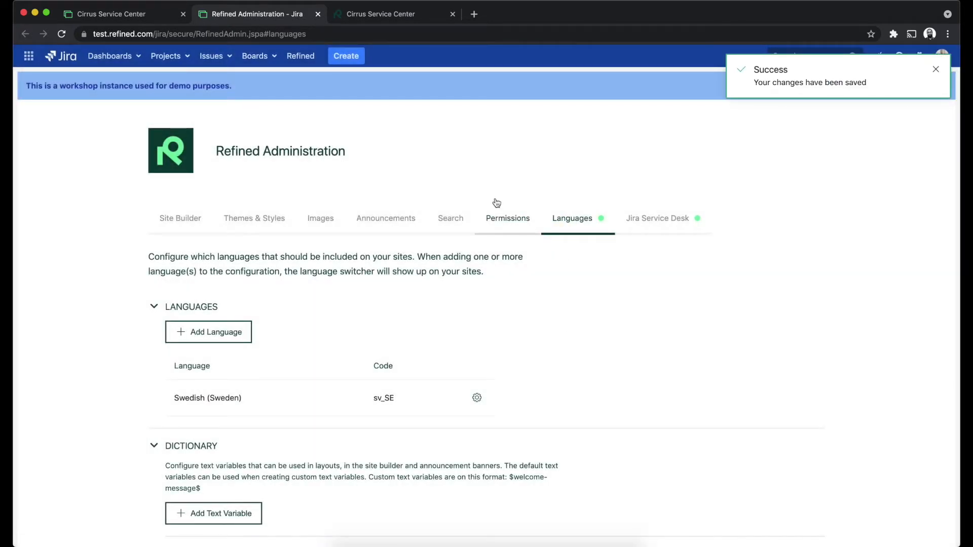
Step: Reload the Cirrus Service Center site and check which languages its language switcher offers
{"action": "left_click", "coordinate": [152, 19]}
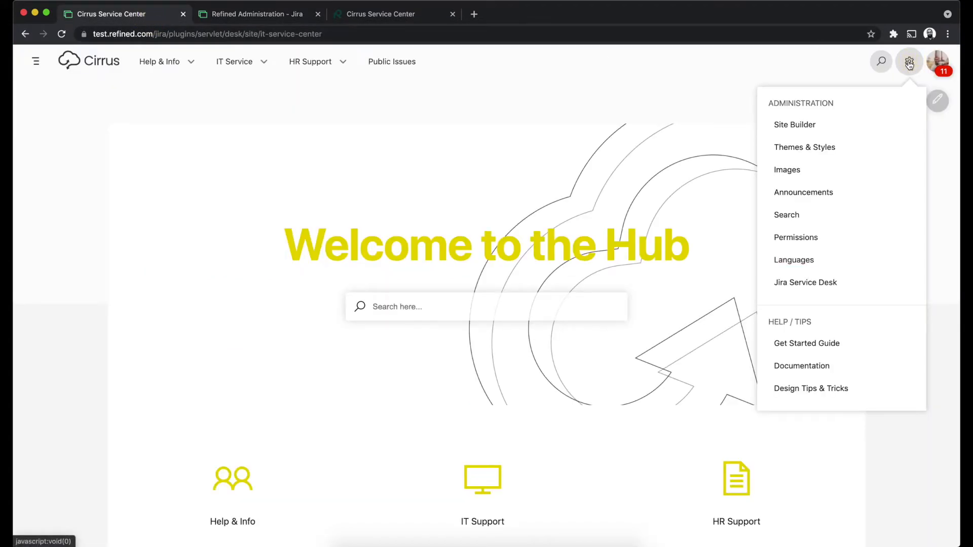
{"action": "left_click", "coordinate": [817, 68]}
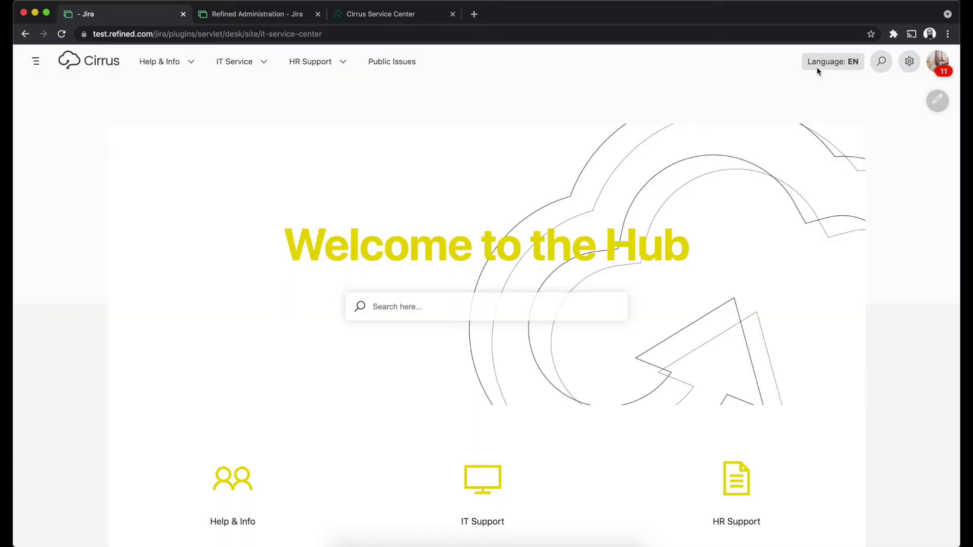
{"action": "left_click", "coordinate": [825, 68]}
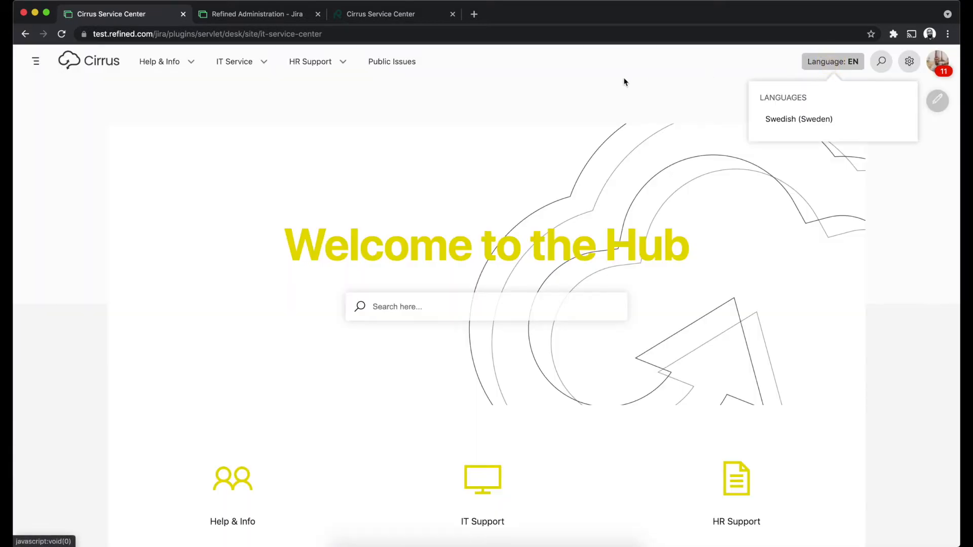
Step: Add English (en_US) to the site languages in Refined Administration and save it
{"action": "left_click", "coordinate": [280, 16]}
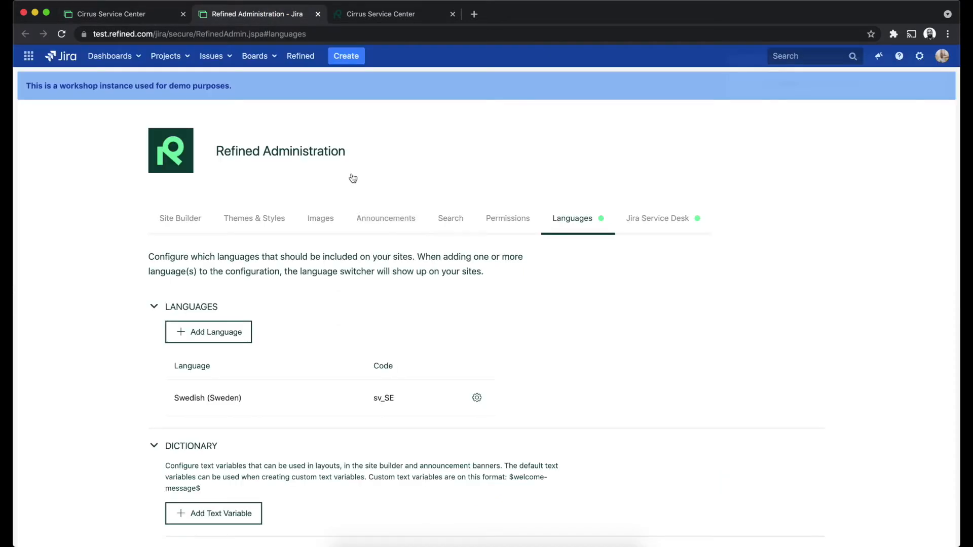
{"action": "left_click", "coordinate": [220, 334]}
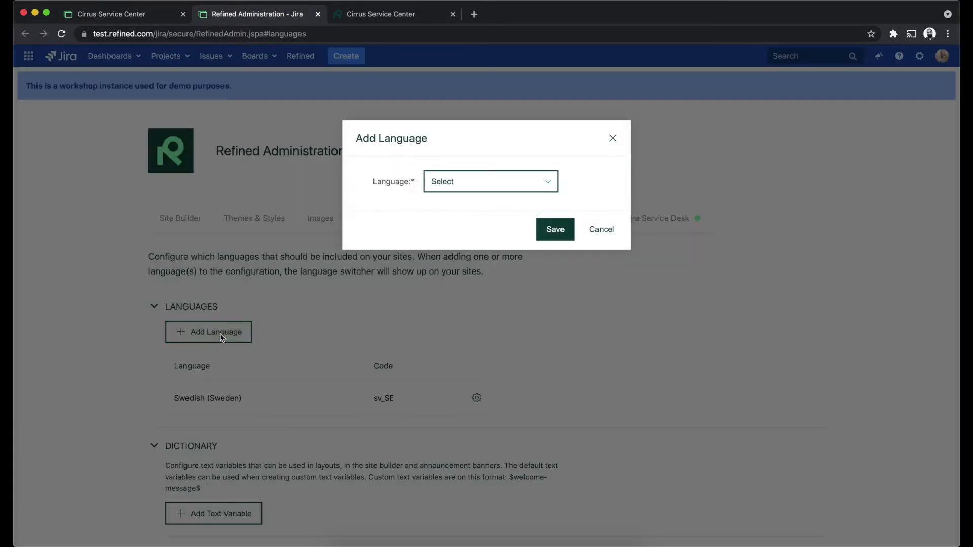
{"action": "left_click", "coordinate": [520, 185]}
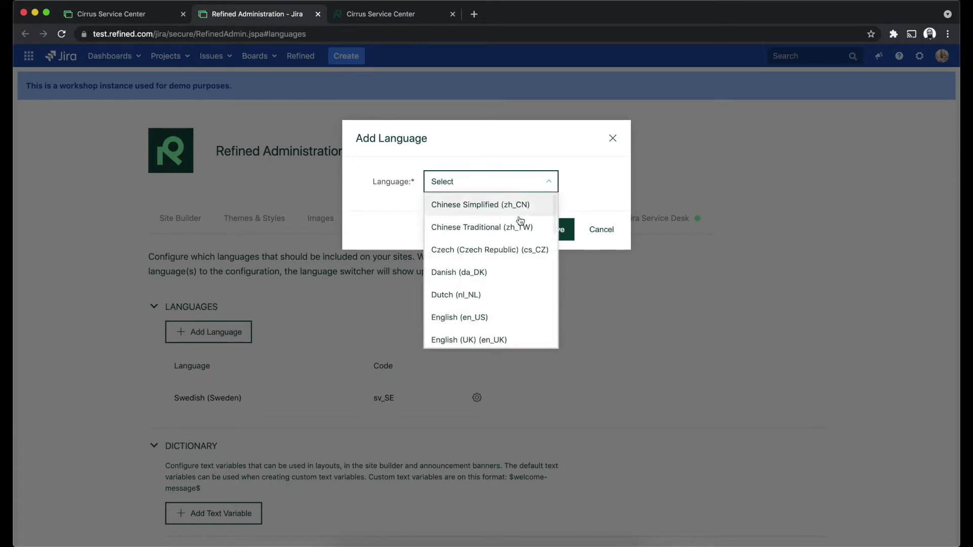
{"action": "left_click", "coordinate": [485, 321]}
{"action": "left_click", "coordinate": [556, 229]}
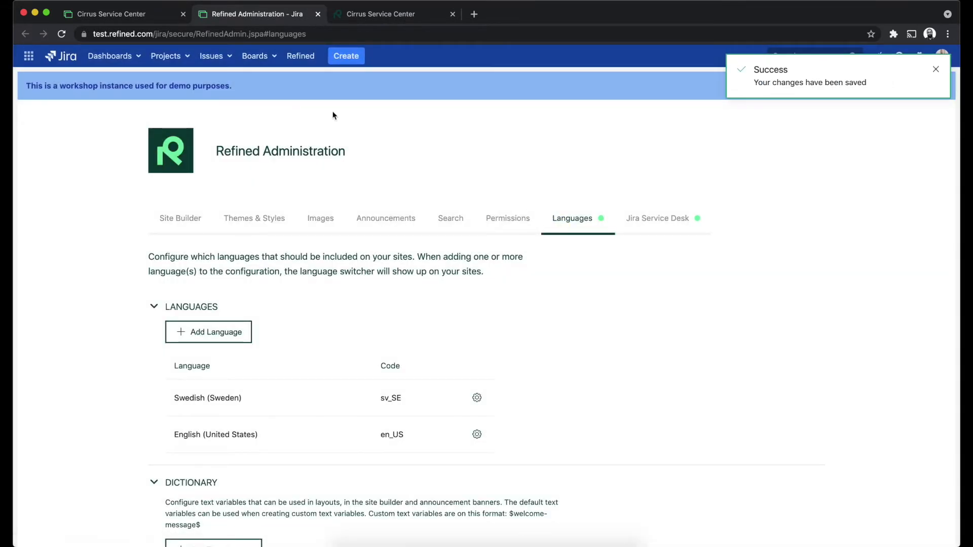
Step: Reload the Cirrus Service Center site and switch its language to Swedish (Sweden)
{"action": "left_click", "coordinate": [138, 16]}
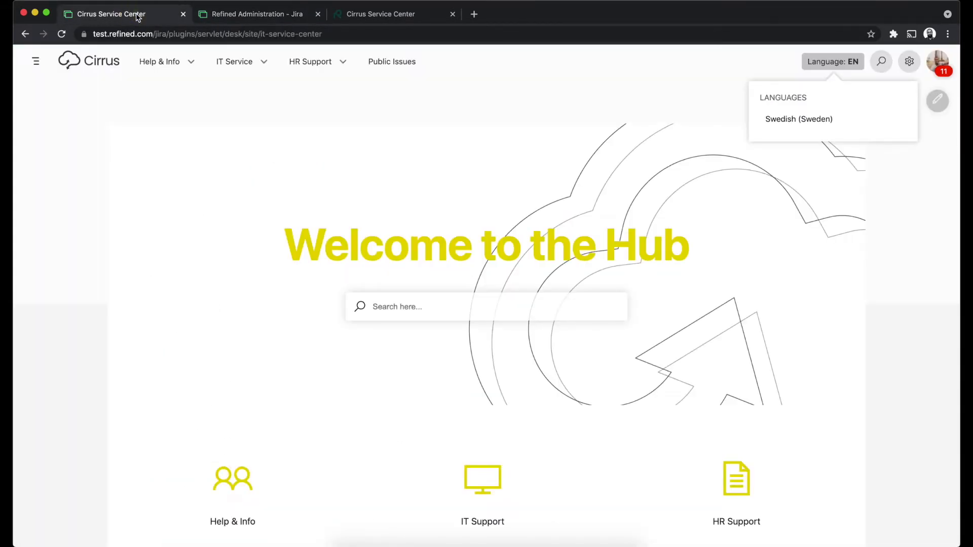
{"action": "left_click", "coordinate": [540, 76]}
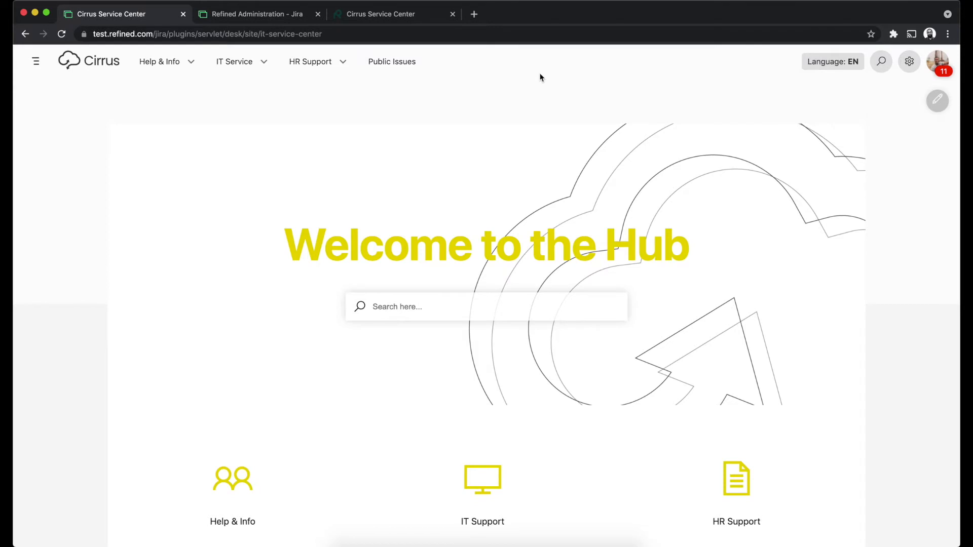
{"action": "key", "text": "super+r"}
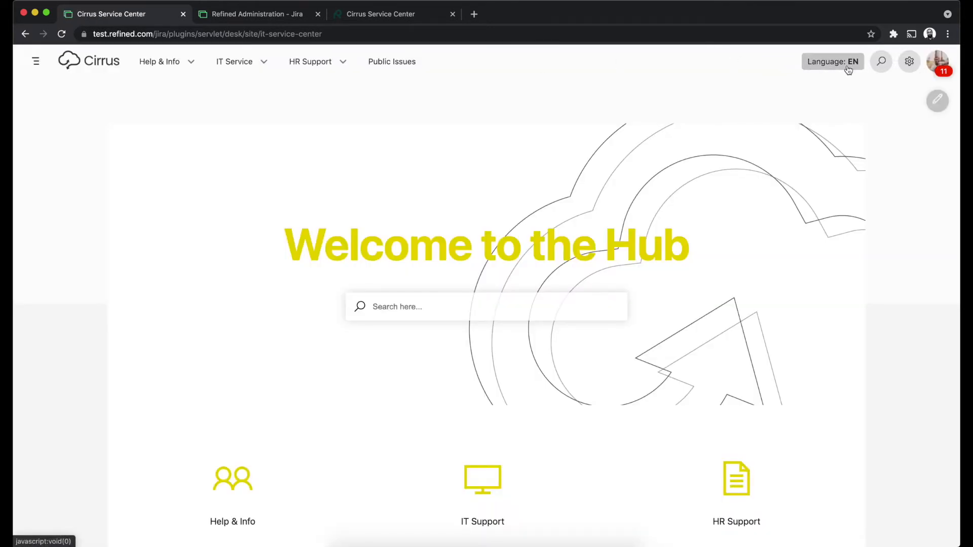
{"action": "left_click", "coordinate": [831, 69]}
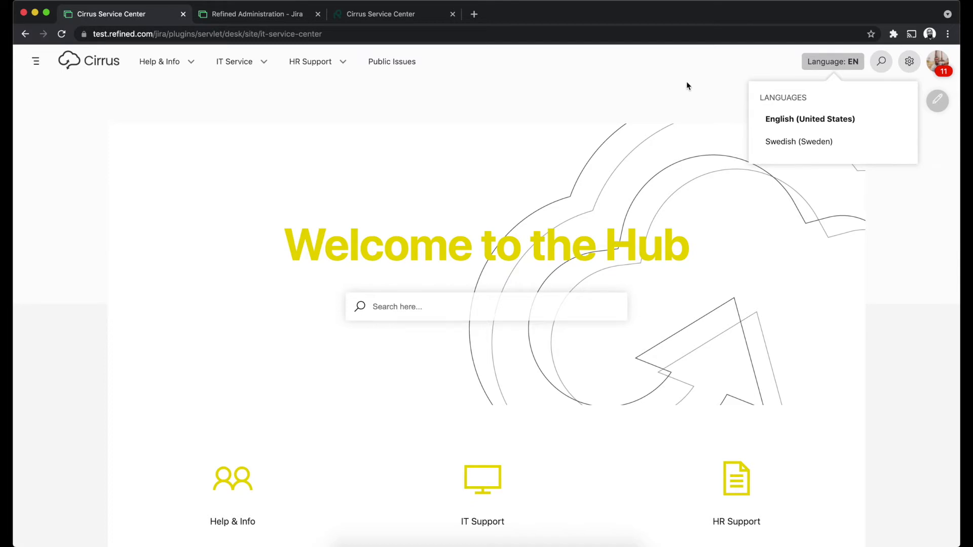
{"action": "left_click", "coordinate": [800, 142]}
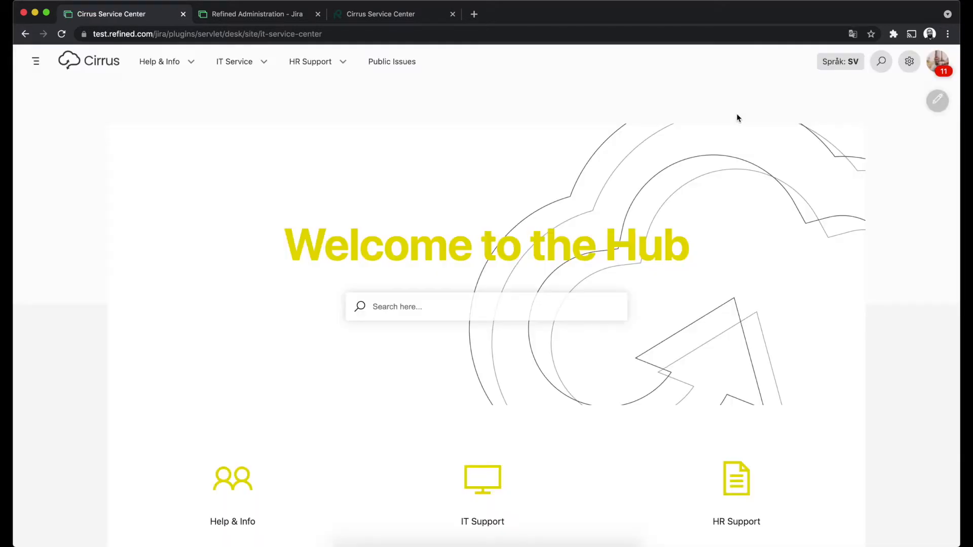
Step: Check the profile menu's translated entries and switch the site language back to English (United States)
{"action": "left_click", "coordinate": [931, 64]}
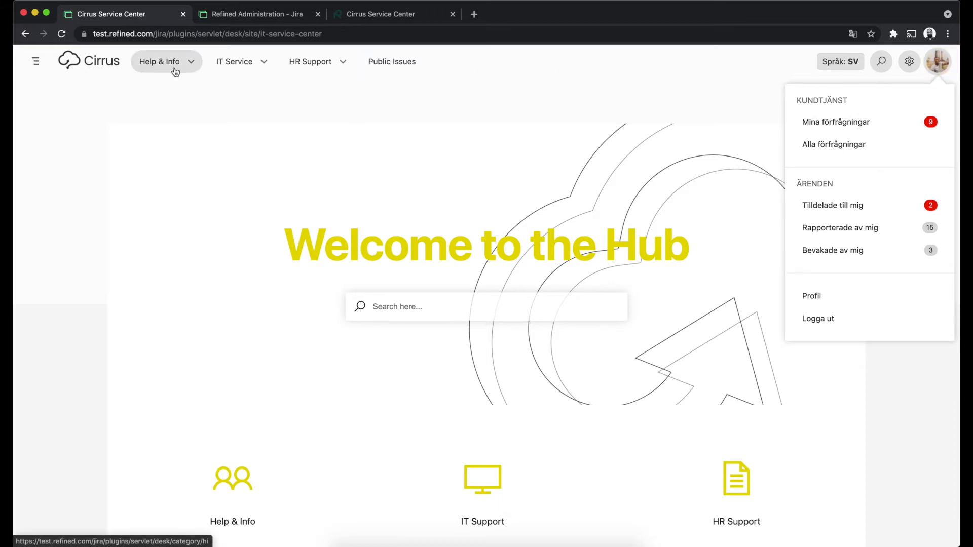
{"action": "left_click", "coordinate": [489, 217]}
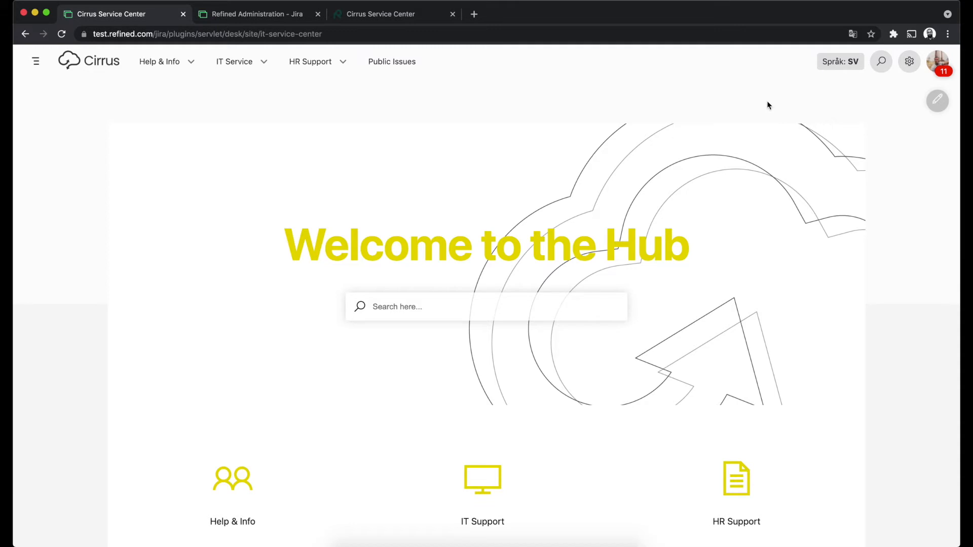
{"action": "left_click", "coordinate": [839, 63]}
{"action": "left_click", "coordinate": [825, 120]}
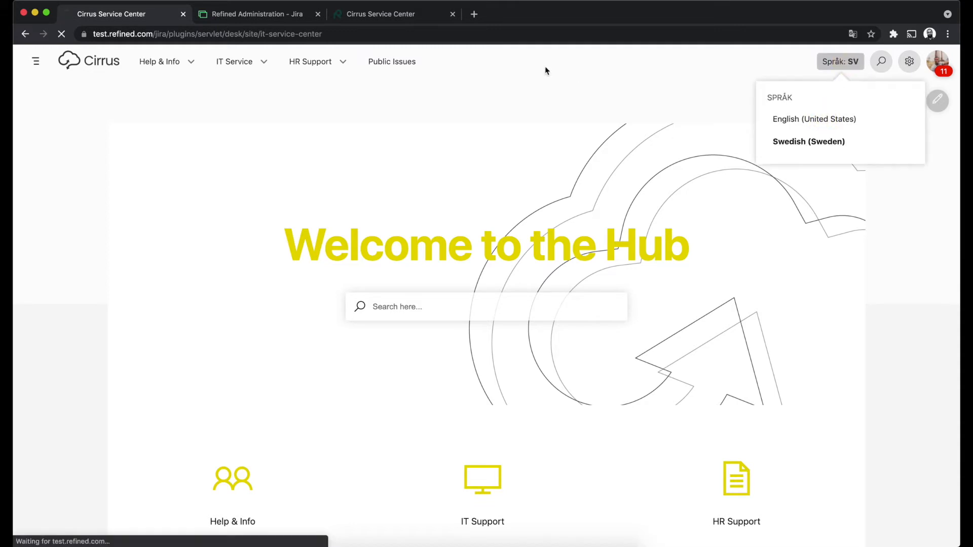
Step: Start a new dictionary text variable for the site's Help & Info category with the key CirrusCategoryHelpInfo
{"action": "left_click", "coordinate": [261, 16]}
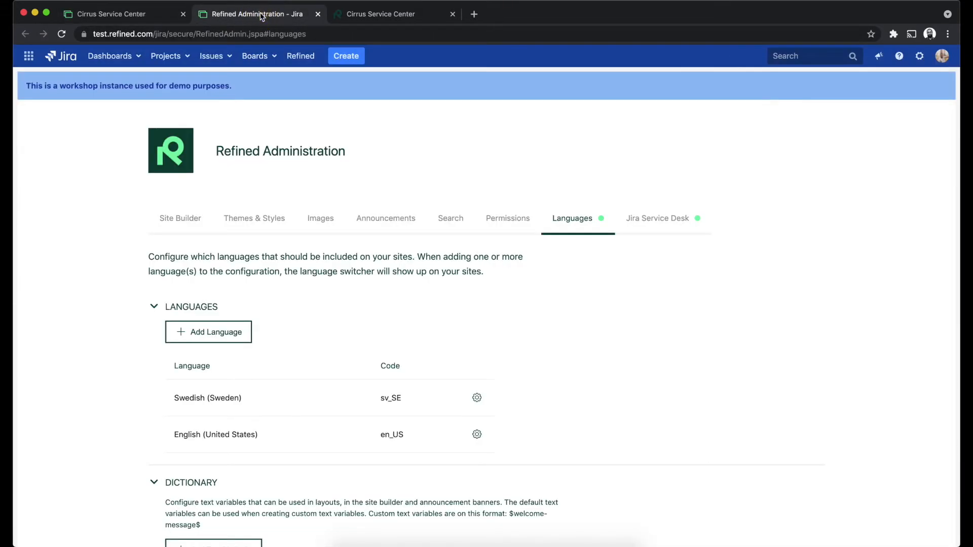
{"action": "scroll", "coordinate": [428, 159], "scroll_direction": "down", "scroll_amount": 4}
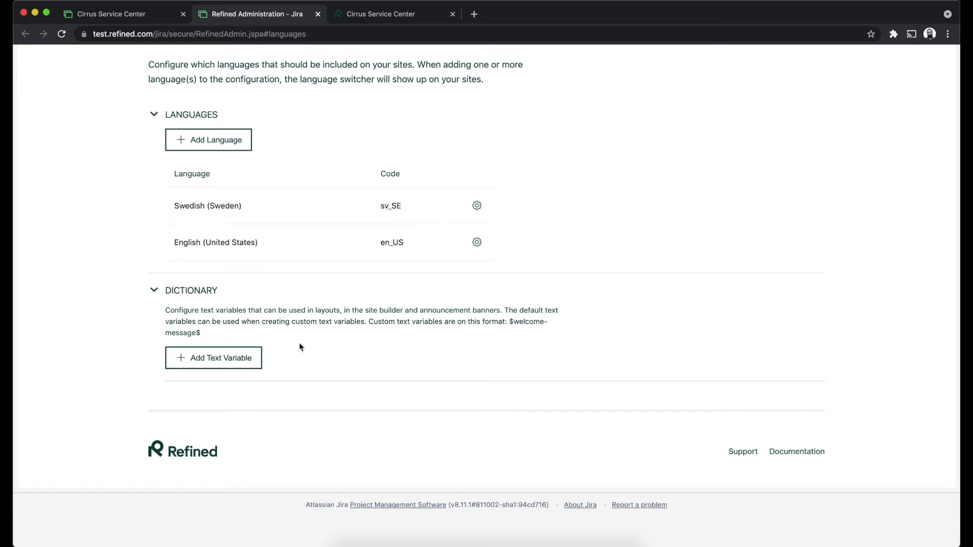
{"action": "left_click", "coordinate": [231, 358]}
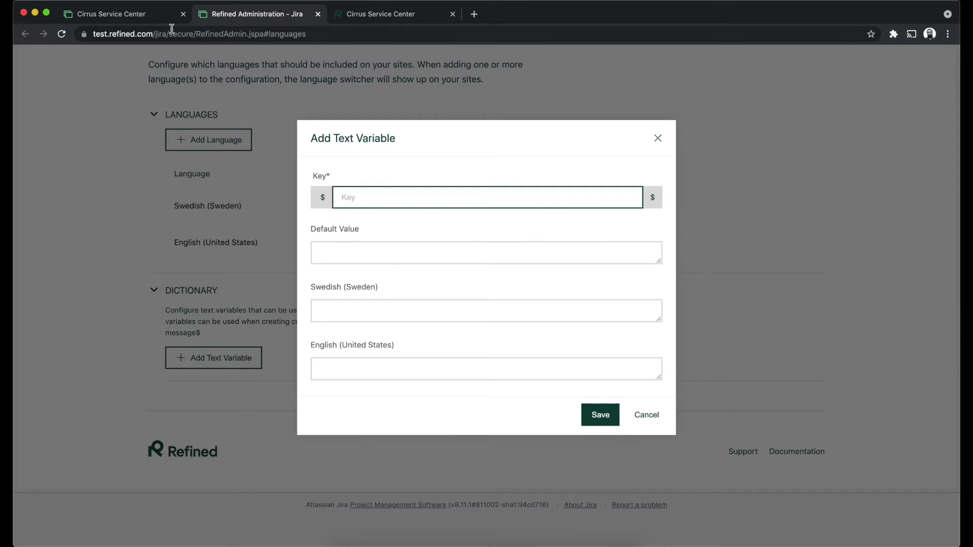
{"action": "left_click", "coordinate": [142, 15]}
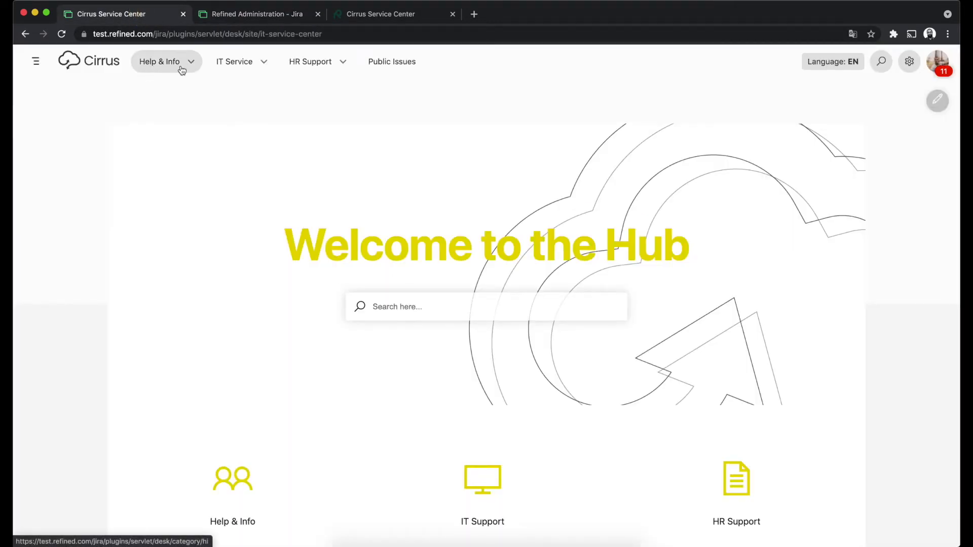
{"action": "left_click", "coordinate": [260, 17]}
{"action": "left_click", "coordinate": [391, 202]}
{"action": "left_click", "coordinate": [391, 203]}
{"action": "type", "text": "CirrusCategoryHel"}
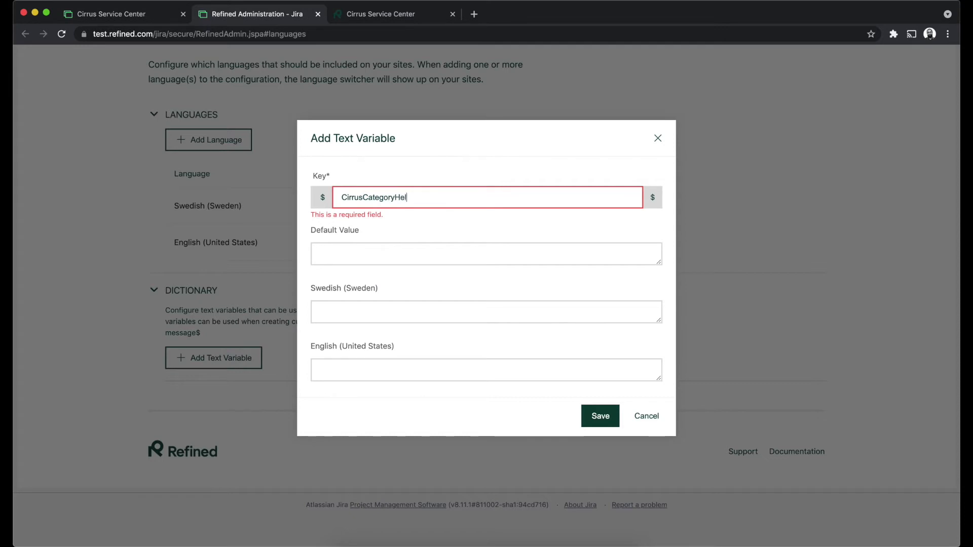
{"action": "type", "text": "pIno"}
{"action": "key", "text": "BackSpace"}
{"action": "type", "text": "fo"}
Step: Set the text variable's default value to "Help & Info" and its Swedish value to "Hjälp och Info"
{"action": "left_click", "coordinate": [403, 256]}
{"action": "type", "text": "Hel"}
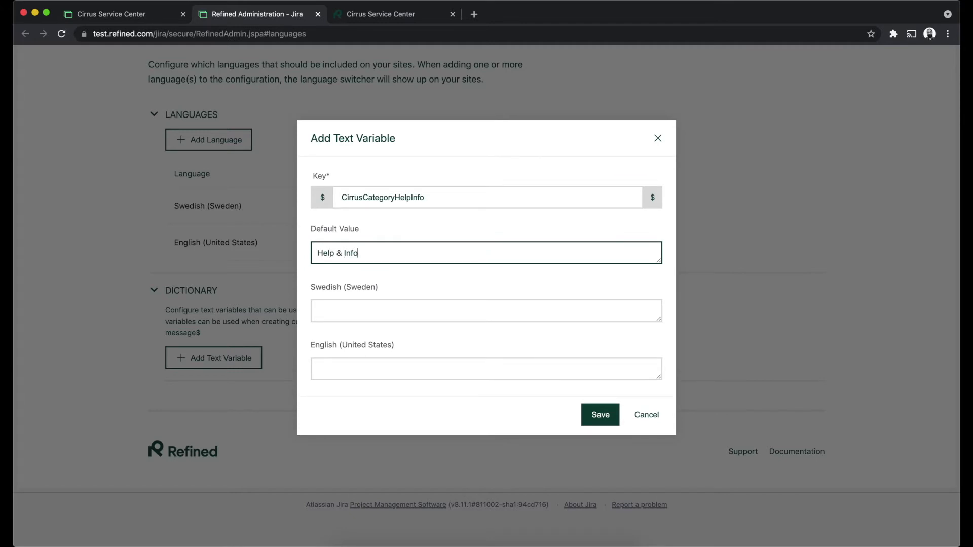
{"action": "left_click", "coordinate": [417, 307]}
{"action": "type", "text": "Hiälp och INfo"}
{"action": "left_click", "coordinate": [360, 310]}
{"action": "key", "text": "BackSpace"}
{"action": "type", "text": "nfo"}
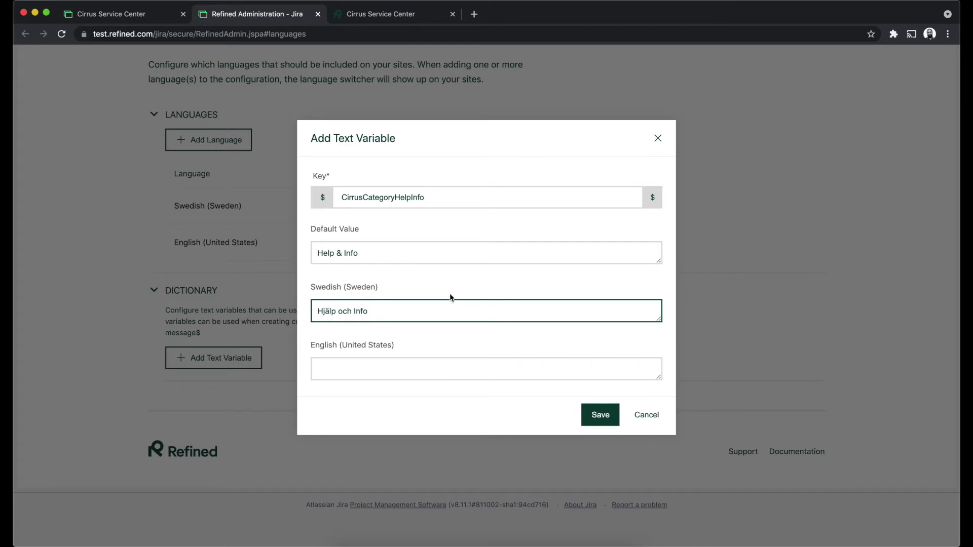
Step: Copy the default value "Help & Info" into the text variable's English (United States) value
{"action": "left_click_drag", "start_coordinate": [393, 252], "coordinate": [314, 256]}
{"action": "key", "text": "ctrl+c"}
{"action": "left_click", "coordinate": [358, 361]}
{"action": "key", "text": "ctrl+v"}
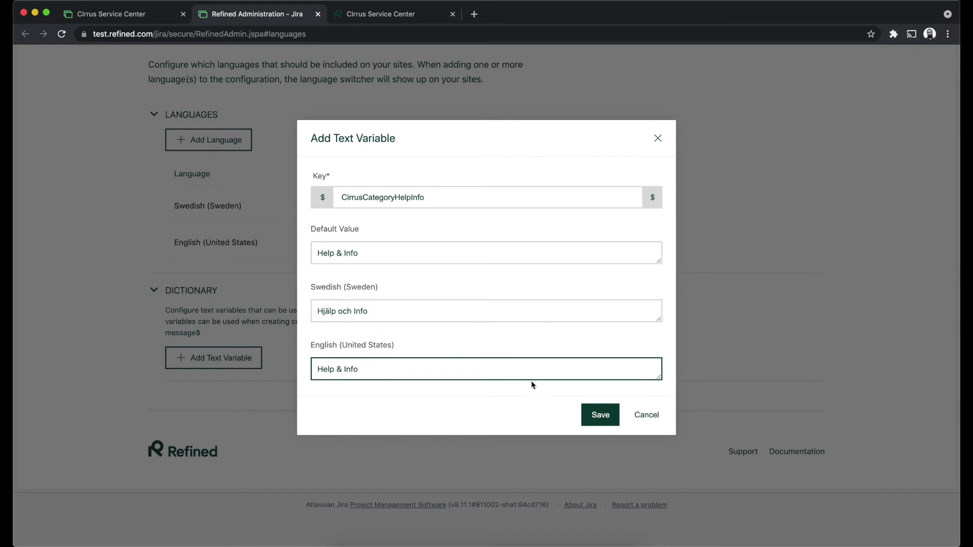
Step: Save the CirrusCategoryHelpInfo text variable and check the welcome heading on the site's home page
{"action": "left_click", "coordinate": [606, 414]}
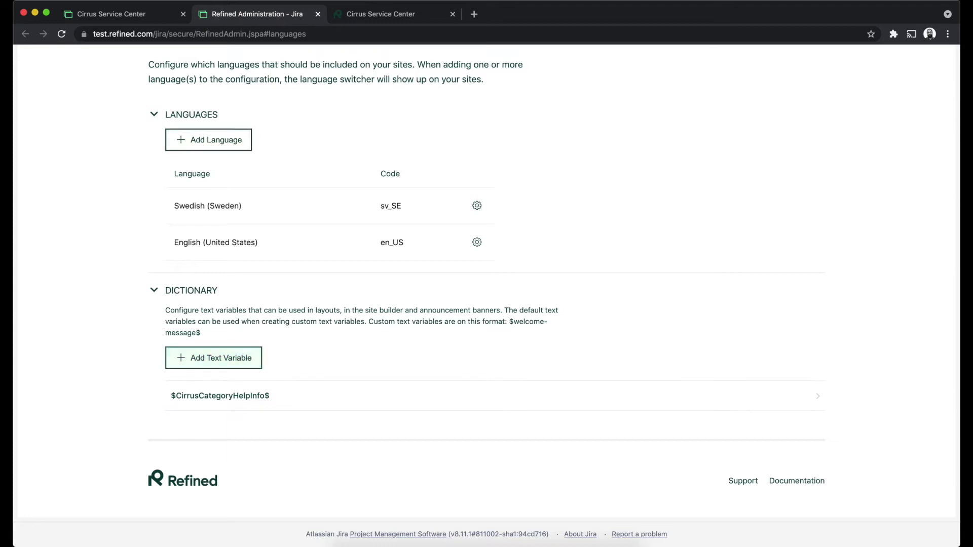
{"action": "left_click", "coordinate": [142, 13]}
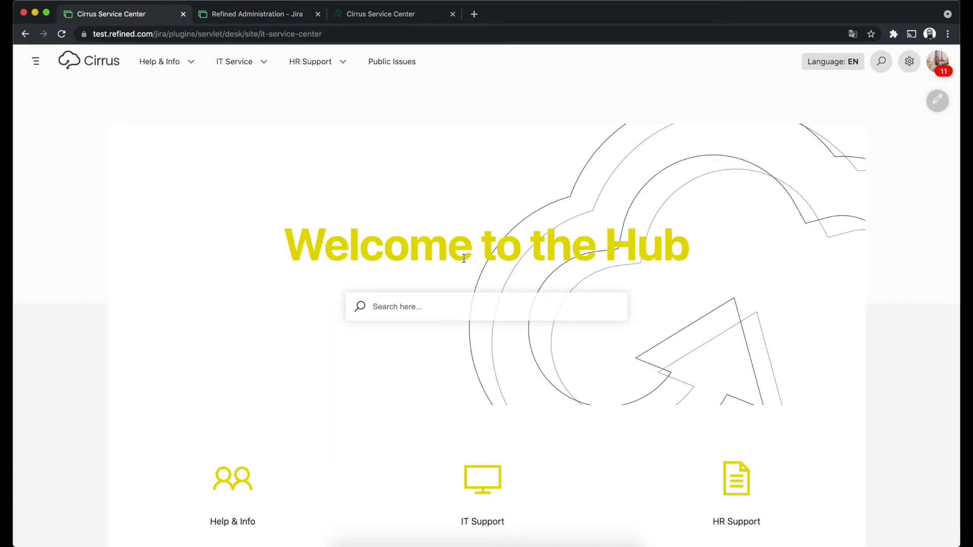
{"action": "left_click", "coordinate": [246, 14]}
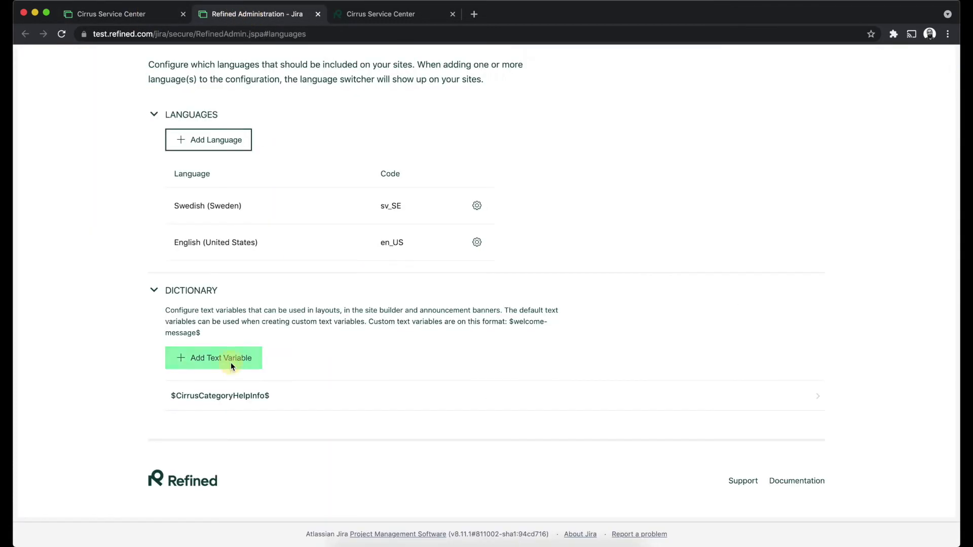
Step: Start a new dictionary text variable for the welcome heading with the key ModuleWelcomeTo
{"action": "left_click", "coordinate": [230, 363]}
{"action": "type", "text": "Modu"}
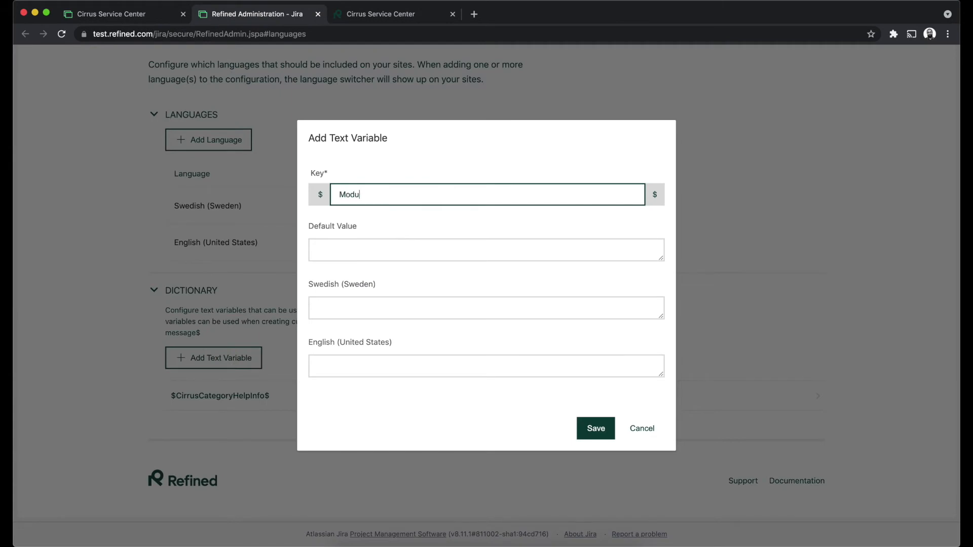
{"action": "type", "text": "leWelcomeTo"}
Step: Set the text variable's default value to "Welcome to" and its Swedish value to "Välkommen till"
{"action": "left_click", "coordinate": [470, 248]}
{"action": "type", "text": "Welc"}
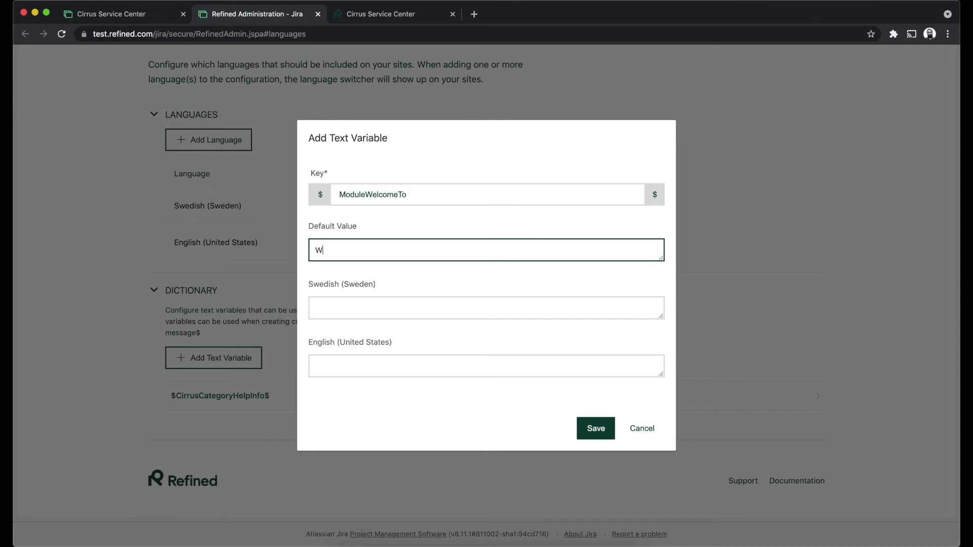
{"action": "type", "text": "ome To"}
{"action": "left_click", "coordinate": [466, 305]}
{"action": "type", "text": "Välkommen till"}
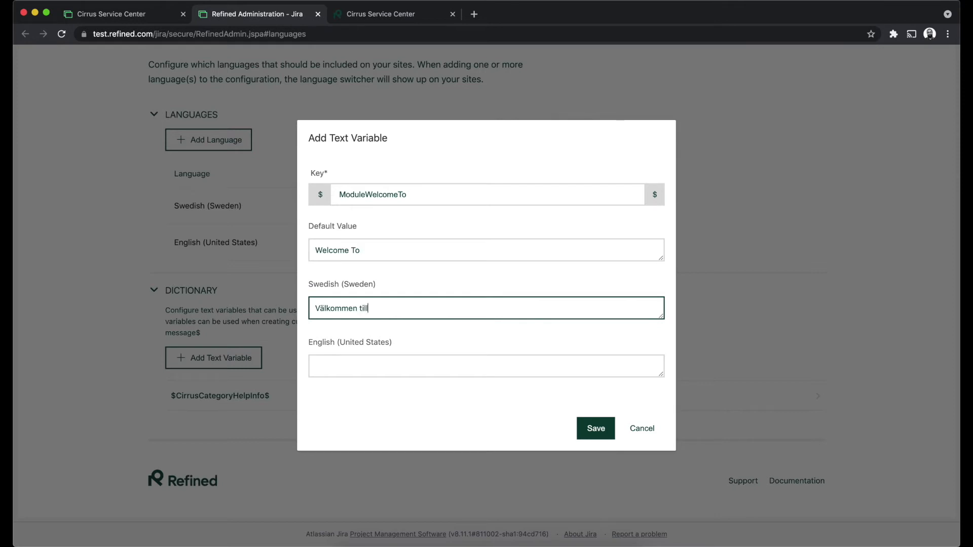
{"action": "left_click", "coordinate": [356, 249]}
{"action": "key", "text": "BackSpace"}
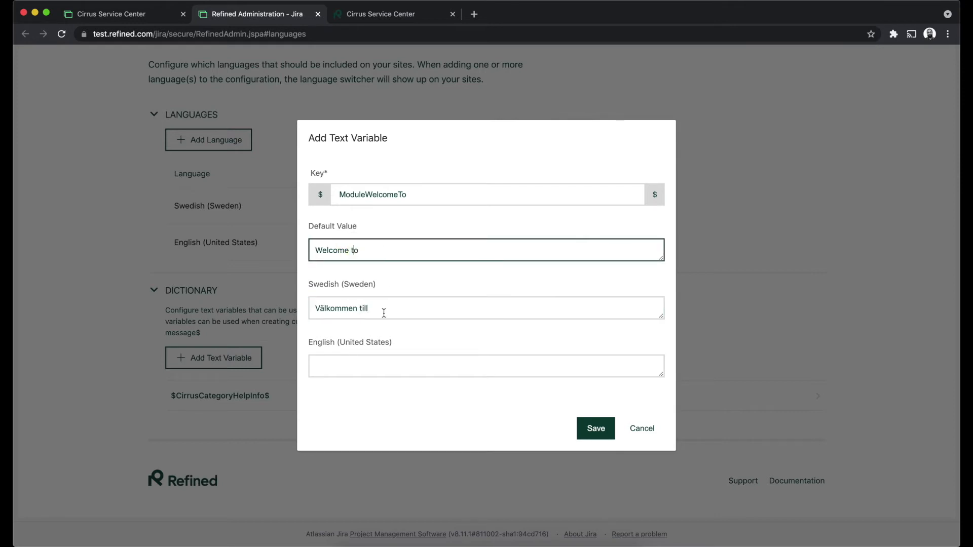
Step: Copy the default value "Welcome to" into the English (United States) value and save the text variable
{"action": "left_click", "coordinate": [371, 365]}
{"action": "left_click", "coordinate": [378, 250]}
{"action": "key", "text": "super+a"}
{"action": "key", "text": "super+c"}
{"action": "left_click", "coordinate": [380, 365]}
{"action": "key", "text": "super+v"}
{"action": "left_click", "coordinate": [592, 428]}
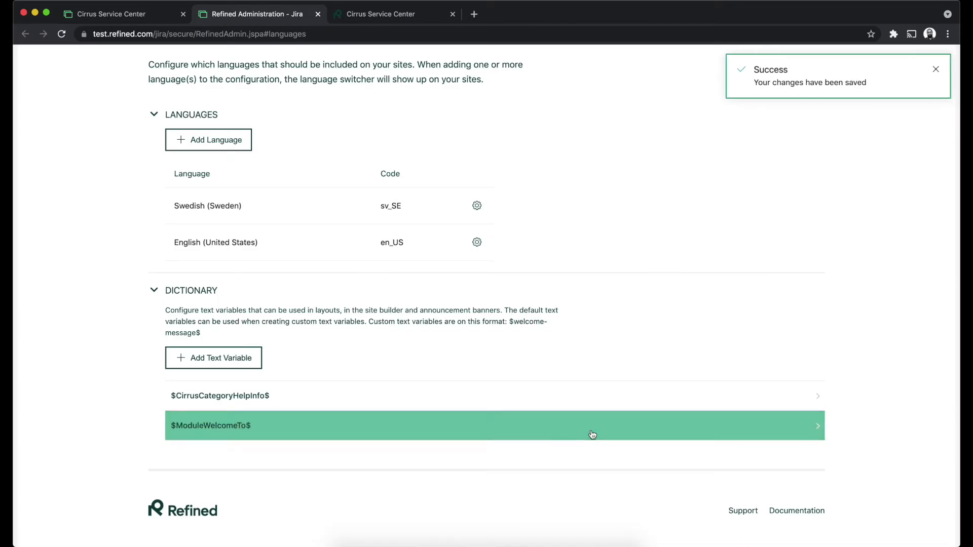
Step: Check the search placeholder on the site's home page and start a new text variable with the key ModuleSearchHere
{"action": "left_click", "coordinate": [152, 14]}
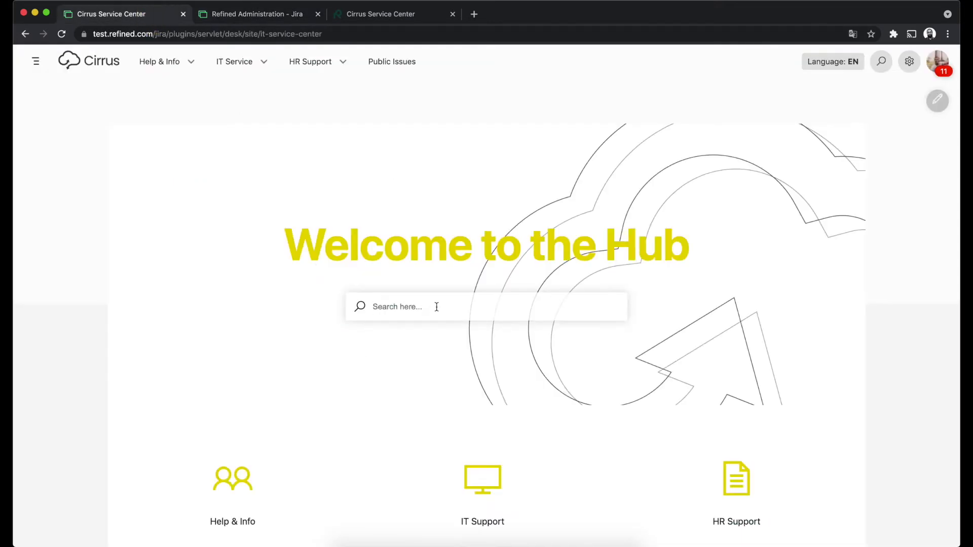
{"action": "left_click", "coordinate": [270, 16]}
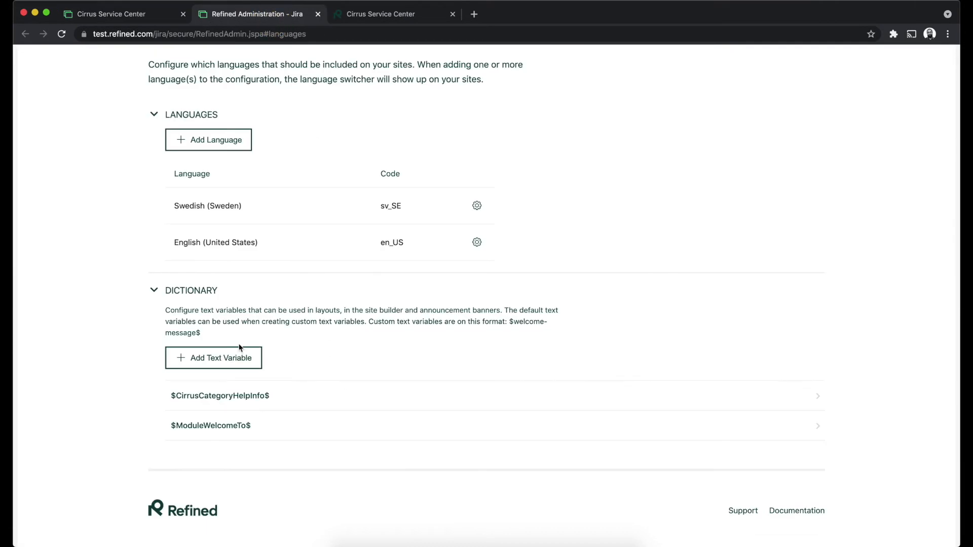
{"action": "left_click", "coordinate": [223, 356]}
{"action": "type", "text": "ModuleSearchHere"}
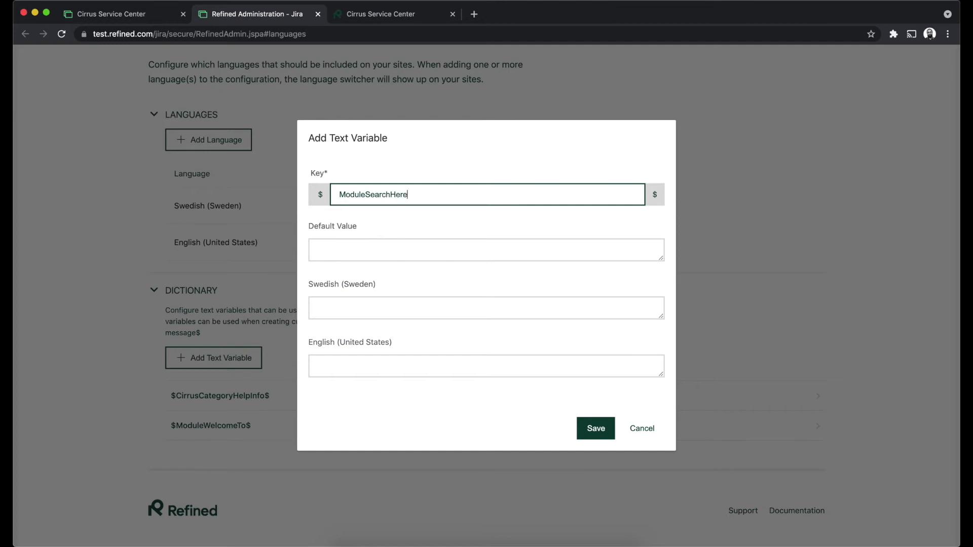
Step: Set the text variable's default value to "Search here..." and its Swedish value to "Sök här..."
{"action": "left_click", "coordinate": [404, 250]}
{"action": "type", "text": "Search here..."}
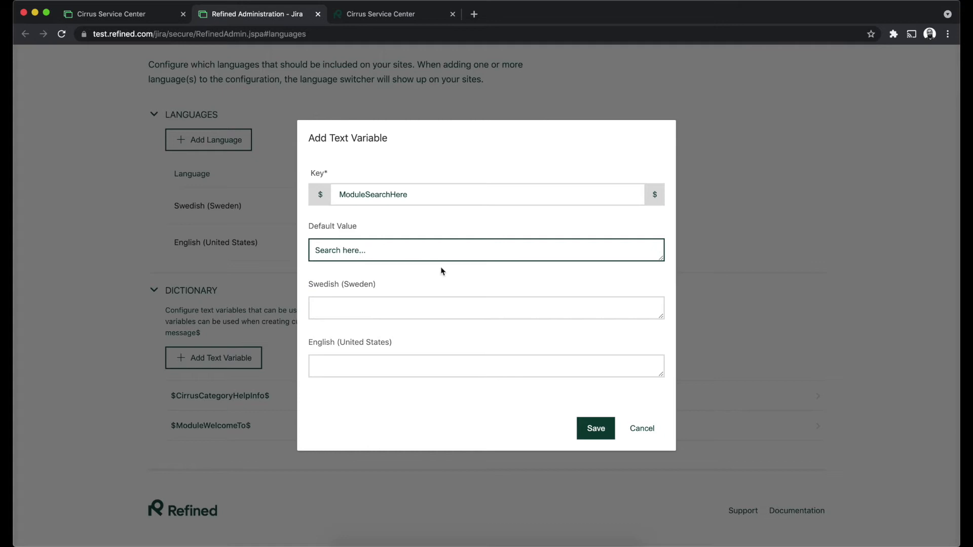
{"action": "left_click", "coordinate": [401, 311]}
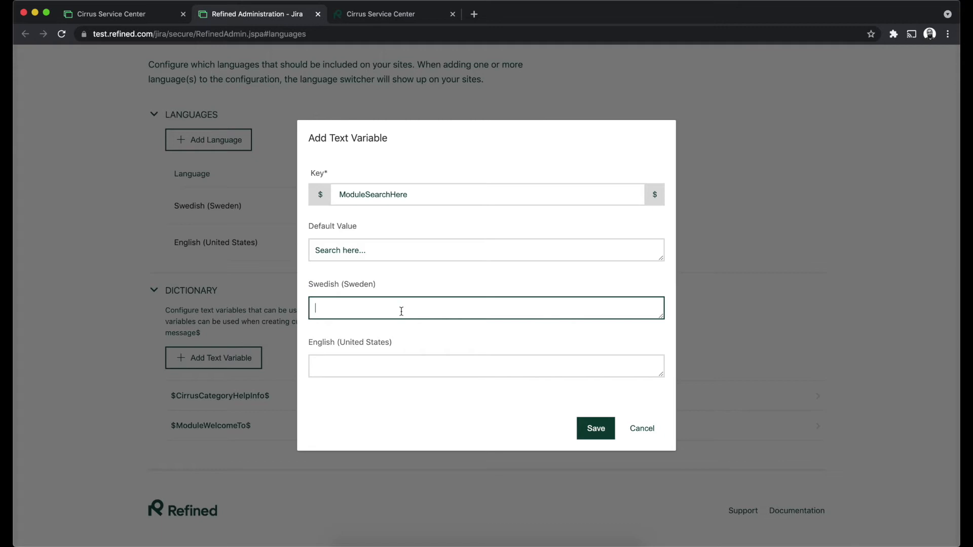
{"action": "type", "text": "Sök här..."}
Step: Copy the default value "Search here..." into the English (United States) value and save the text variable
{"action": "left_click", "coordinate": [402, 366]}
{"action": "triple_click", "coordinate": [393, 248]}
{"action": "key", "text": "ctrl+c"}
{"action": "left_click", "coordinate": [385, 363]}
{"action": "key", "text": "ctrl+v"}
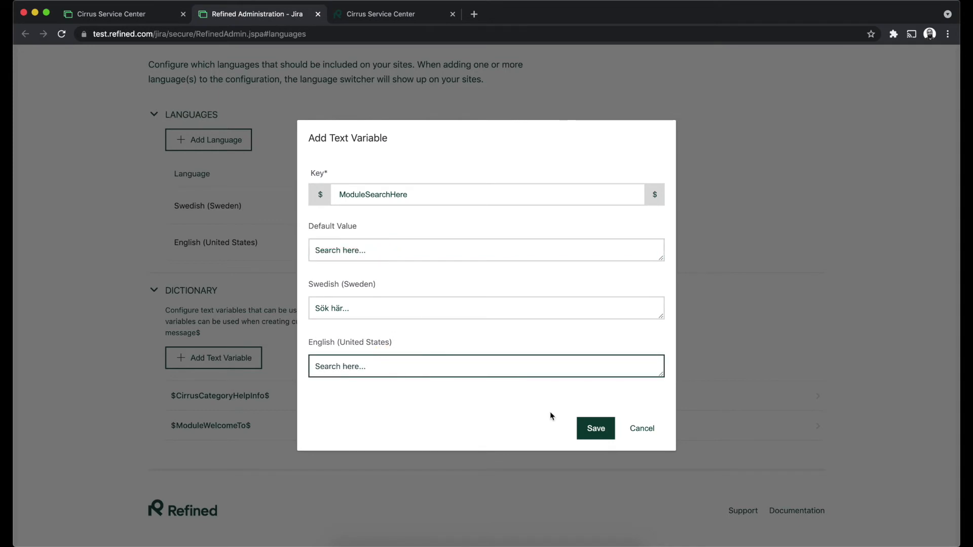
{"action": "left_click", "coordinate": [596, 428]}
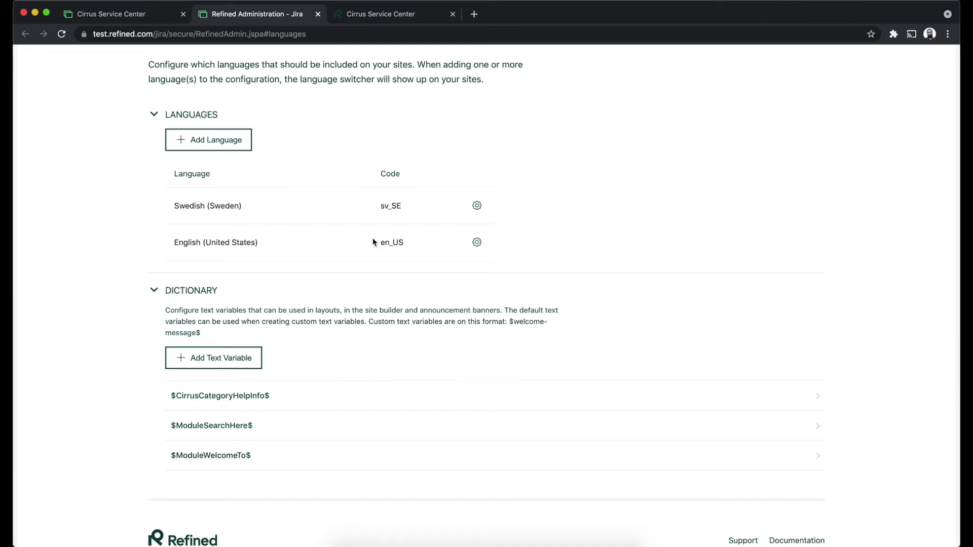
Step: Open the Site Builder of the Refined Administration in a new browser tab
{"action": "scroll", "coordinate": [349, 176], "scroll_direction": "up", "scroll_amount": 5}
{"action": "right_click", "coordinate": [182, 219]}
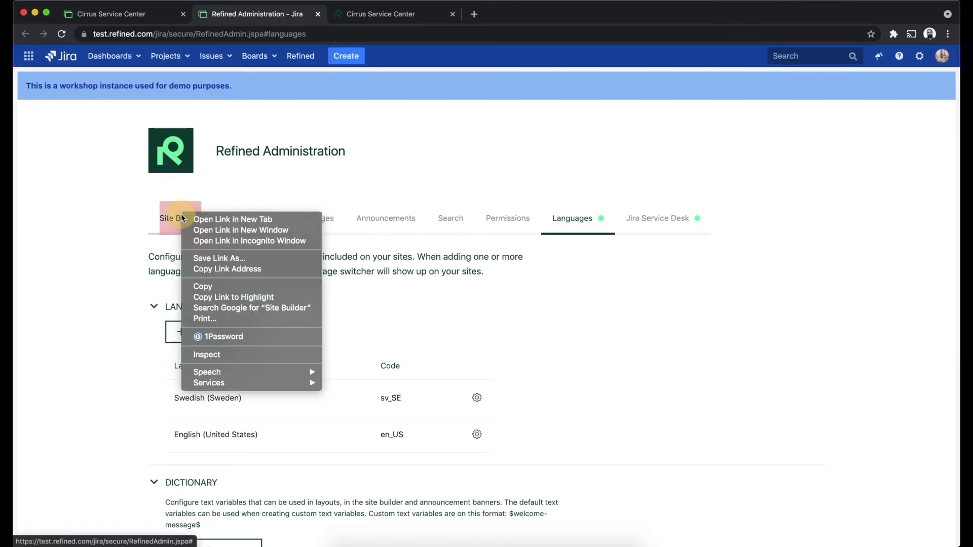
{"action": "left_click", "coordinate": [200, 221]}
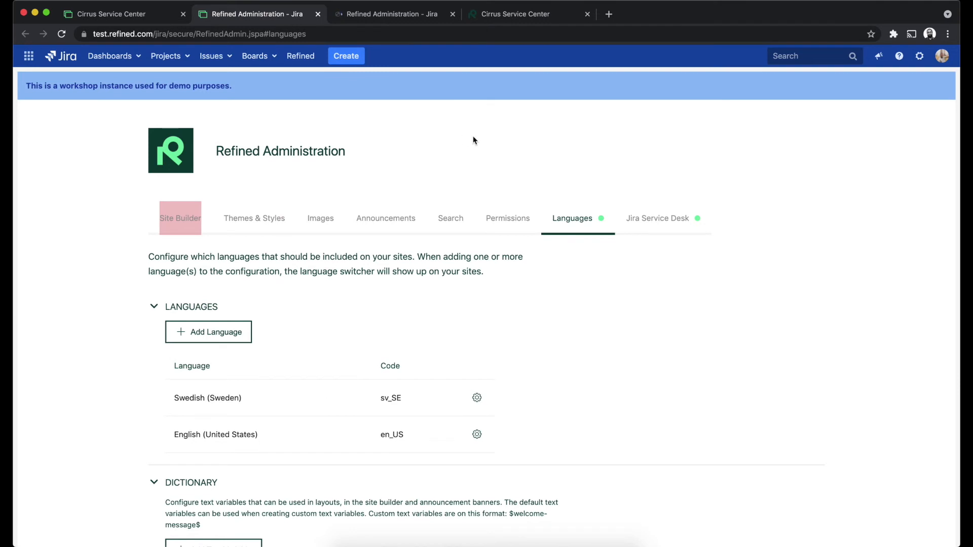
Step: Replace the name of Cirrus Service Center's Help & Info category with the copied dictionary key $CirrusCategoryHelpInfo$ and save the category
{"action": "scroll", "coordinate": [434, 302], "scroll_direction": "down", "scroll_amount": 6}
{"action": "left_click_drag", "start_coordinate": [279, 310], "coordinate": [172, 311]}
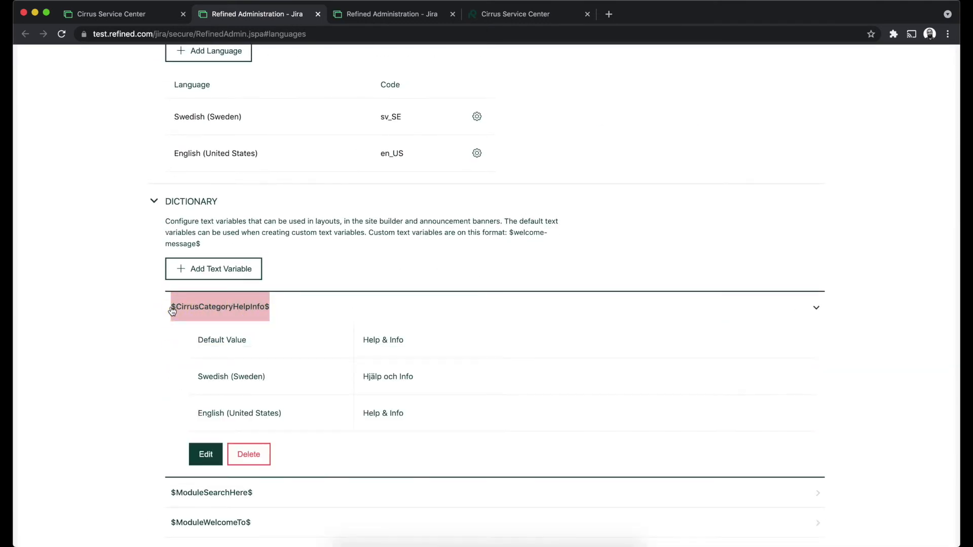
{"action": "left_click", "coordinate": [396, 16]}
{"action": "scroll", "coordinate": [393, 391], "scroll_direction": "down", "scroll_amount": 10}
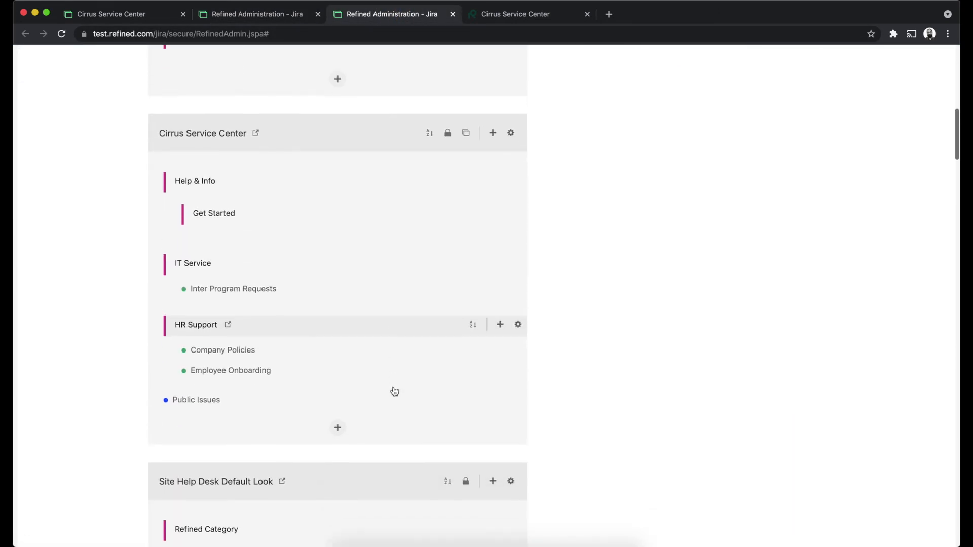
{"action": "mouse_move", "coordinate": [208, 185]}
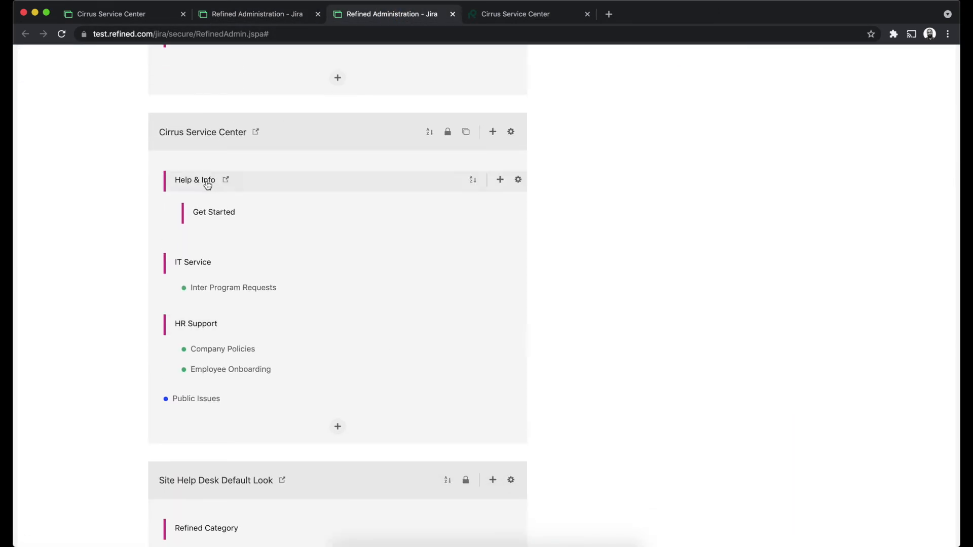
{"action": "left_click", "coordinate": [518, 180]}
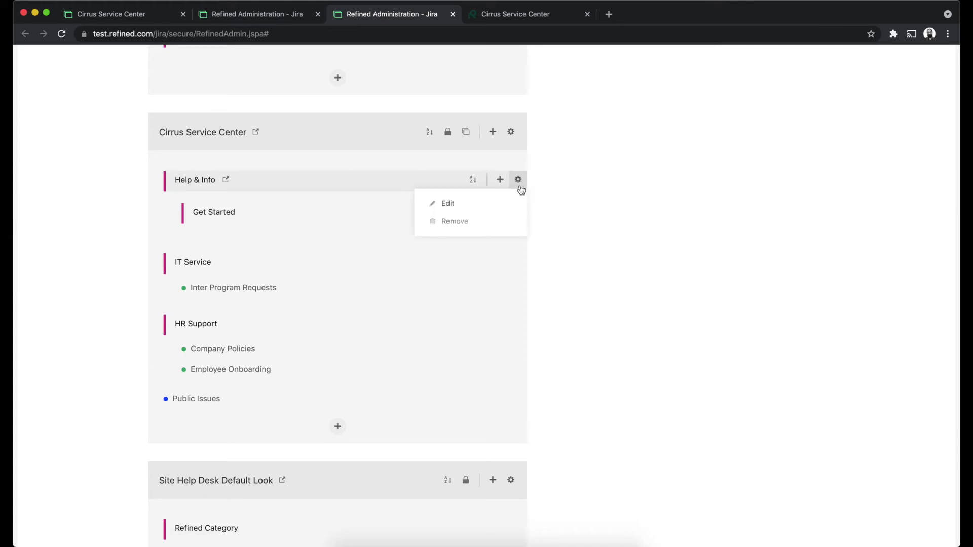
{"action": "left_click", "coordinate": [519, 204]}
{"action": "left_click_drag", "start_coordinate": [415, 177], "coordinate": [341, 178]}
{"action": "key", "text": "super+v"}
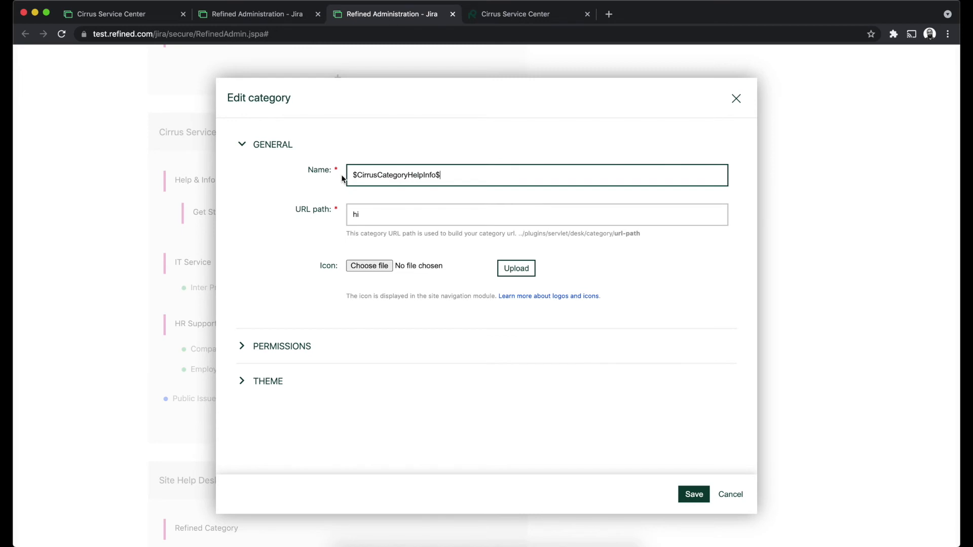
{"action": "left_click", "coordinate": [692, 495]}
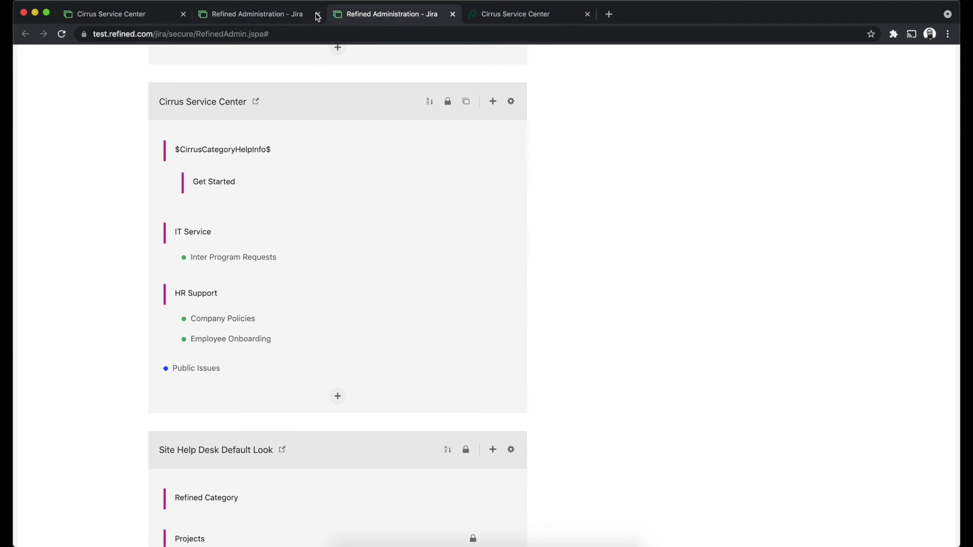
Step: Open the Search Highlight module in the Cirrus Service Center home page layout for editing
{"action": "left_click", "coordinate": [146, 13]}
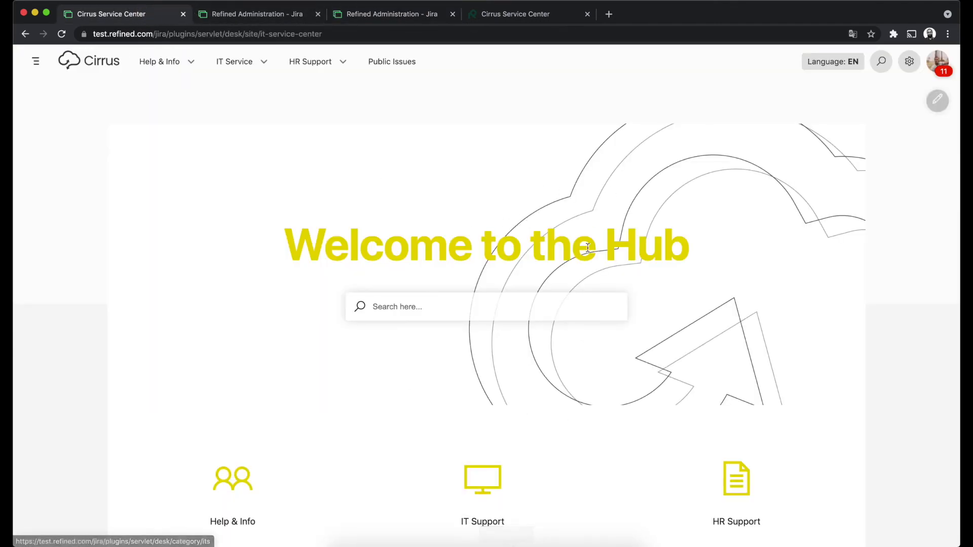
{"action": "left_click", "coordinate": [937, 103]}
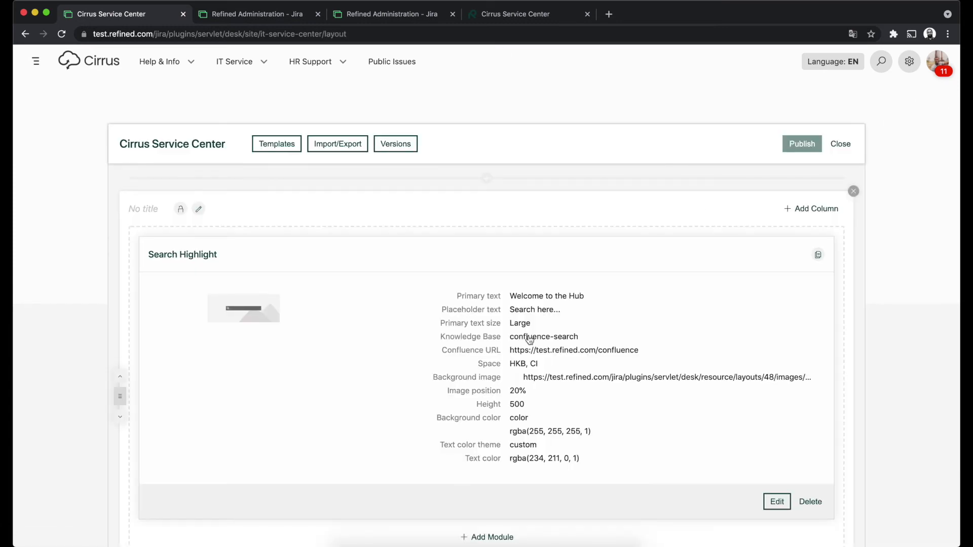
{"action": "left_click", "coordinate": [777, 502]}
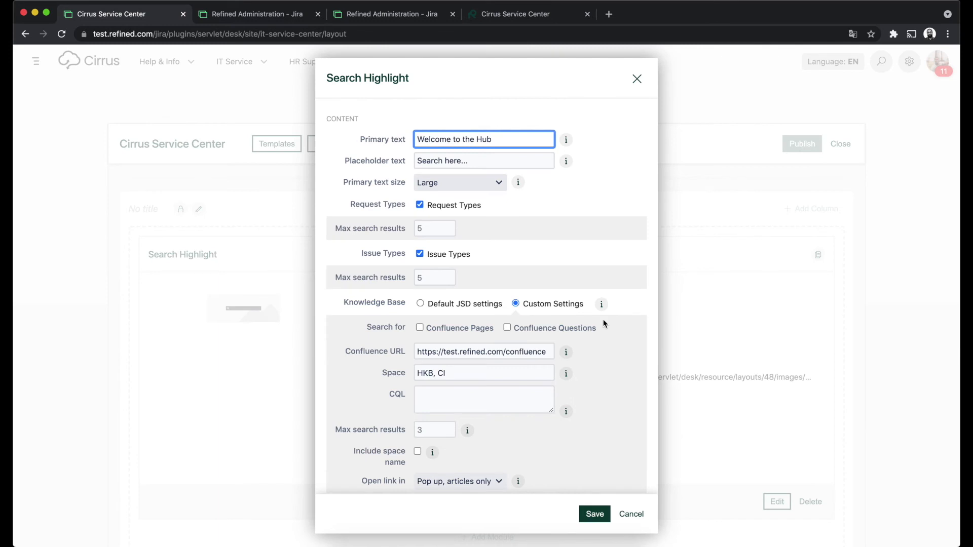
Step: Replace "Welcome to" in the Search Highlight module's primary text with the copied dictionary key, giving "$ModuleWelcomeTo$ the Hub"
{"action": "left_click", "coordinate": [268, 14]}
{"action": "left_click", "coordinate": [298, 310]}
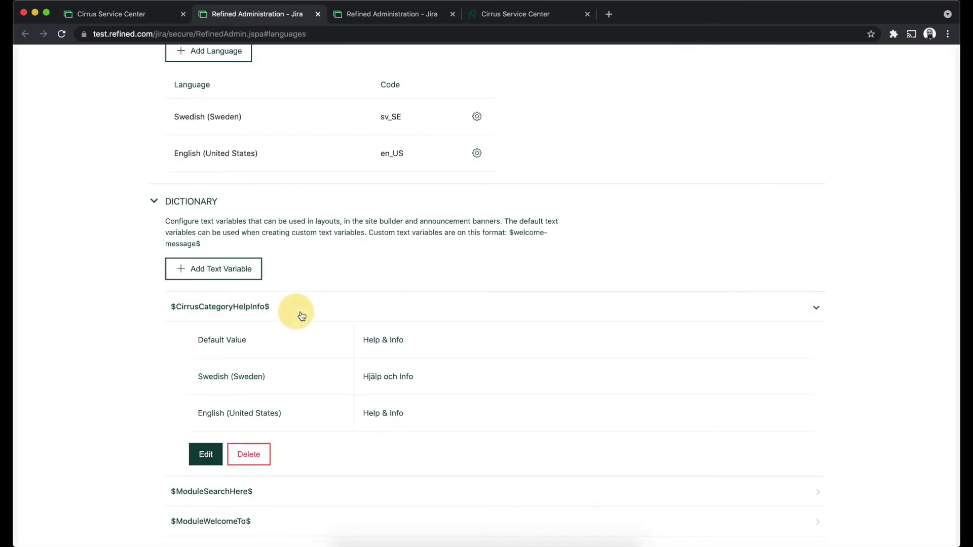
{"action": "left_click", "coordinate": [268, 366]}
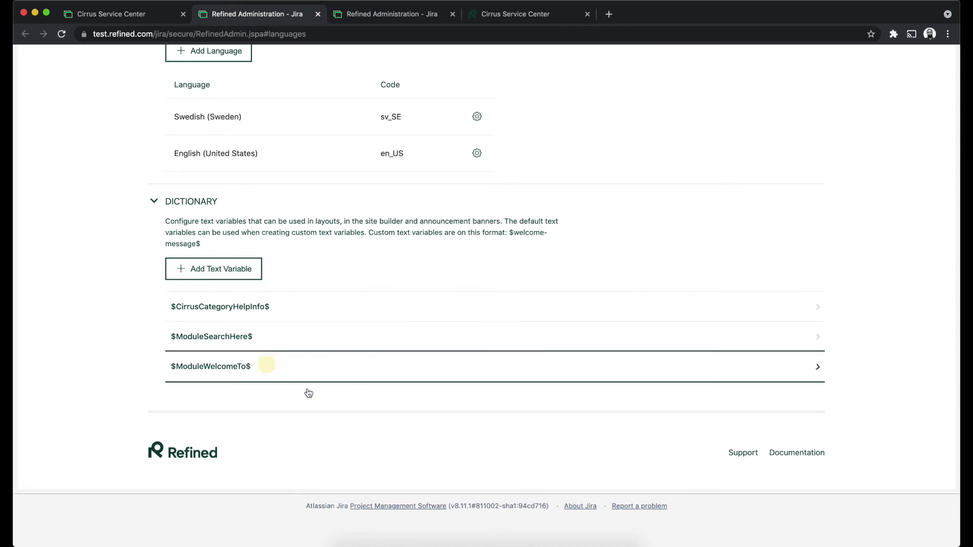
{"action": "left_click_drag", "start_coordinate": [261, 367], "coordinate": [173, 365]}
{"action": "key", "text": "ctrl+c"}
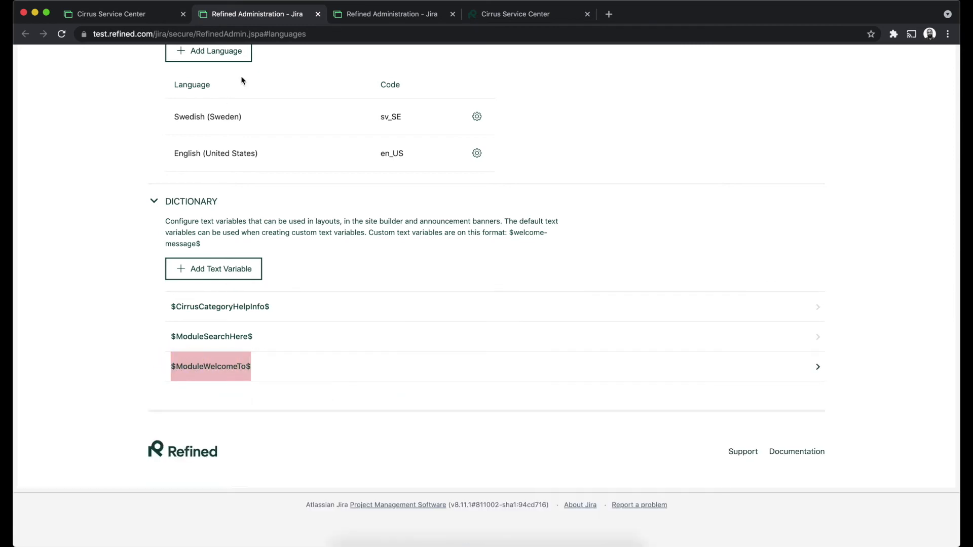
{"action": "left_click", "coordinate": [157, 15]}
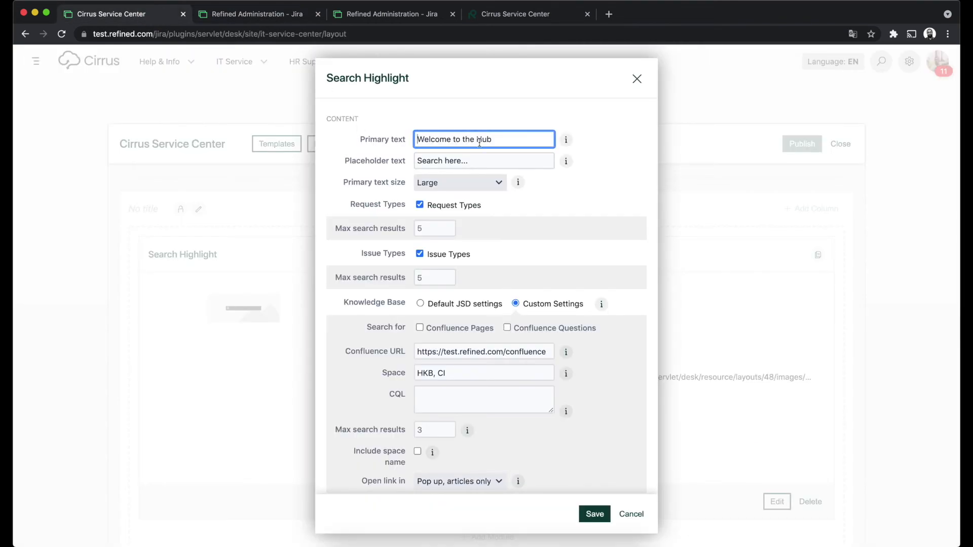
{"action": "left_click_drag", "start_coordinate": [459, 140], "coordinate": [412, 138]}
{"action": "key", "text": "ctrl+v"}
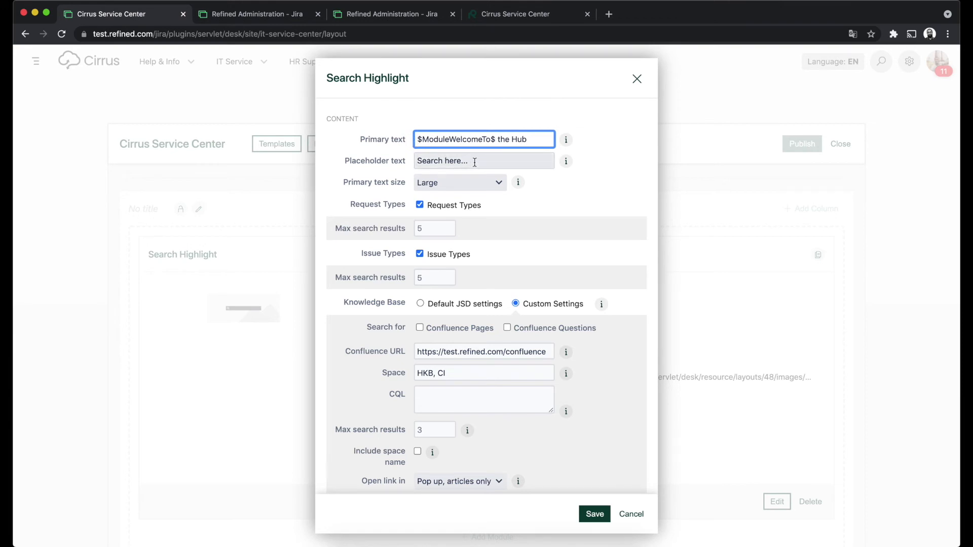
Step: Replace the Search Highlight module's placeholder text with the copied dictionary key $ModuleSearchHere$
{"action": "left_click", "coordinate": [288, 15]}
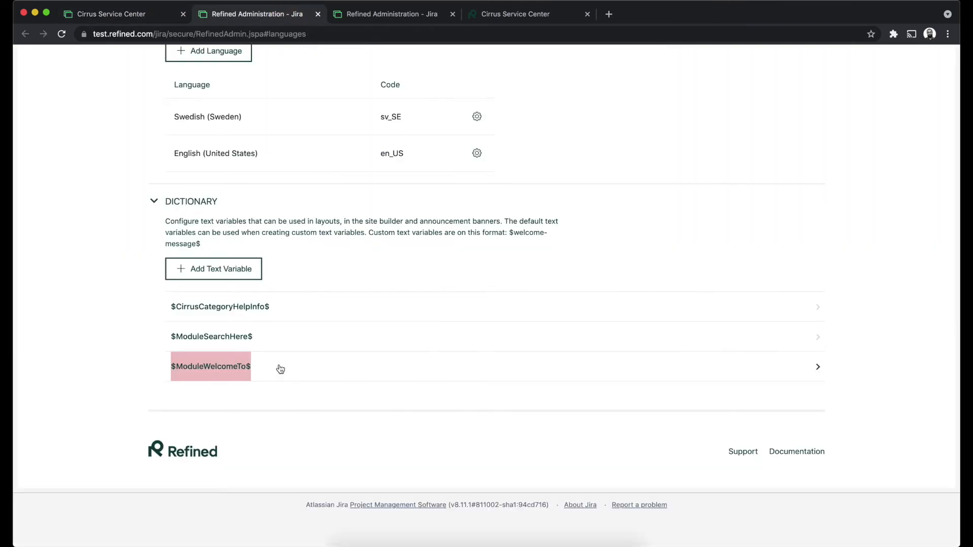
{"action": "left_click_drag", "start_coordinate": [255, 340], "coordinate": [171, 340]}
{"action": "key", "text": "super+c"}
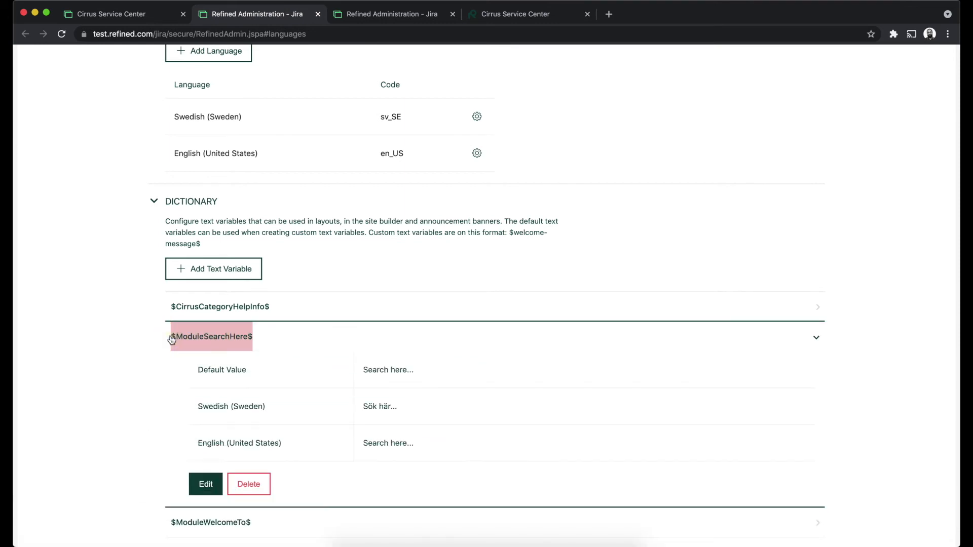
{"action": "left_click", "coordinate": [147, 16]}
{"action": "left_click_drag", "start_coordinate": [475, 161], "coordinate": [409, 160]}
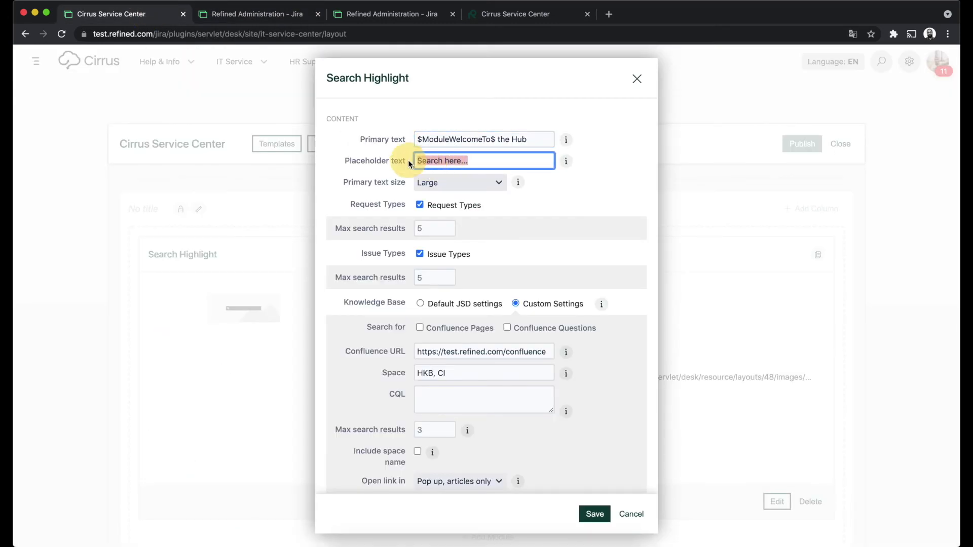
{"action": "key", "text": "super+v"}
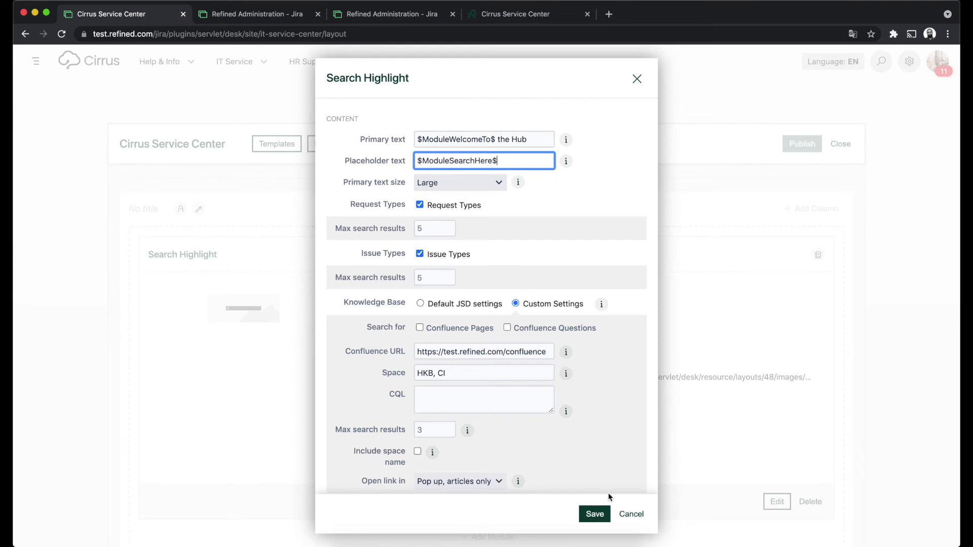
Step: Save the Search Highlight module's changes and publish the Cirrus Service Center home page layout
{"action": "left_click", "coordinate": [596, 516]}
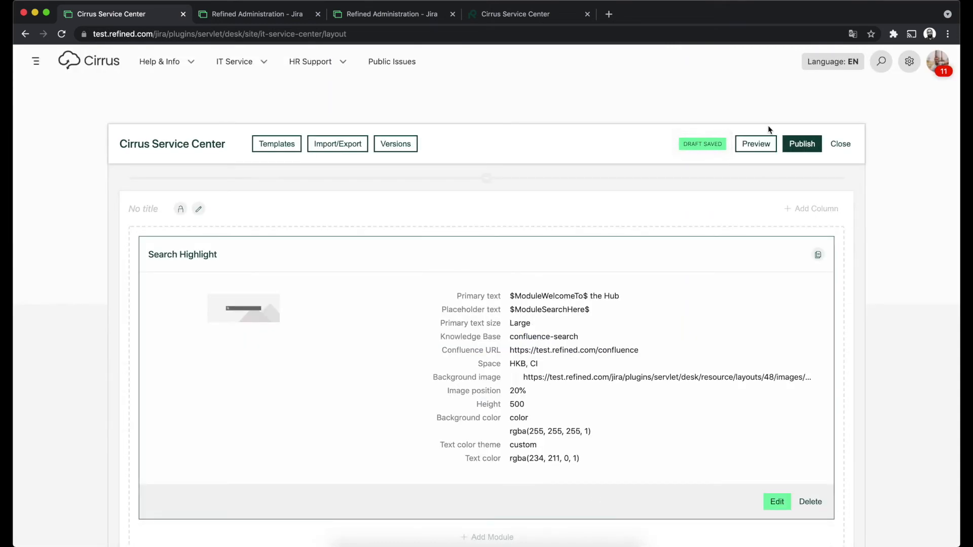
{"action": "left_click", "coordinate": [800, 144]}
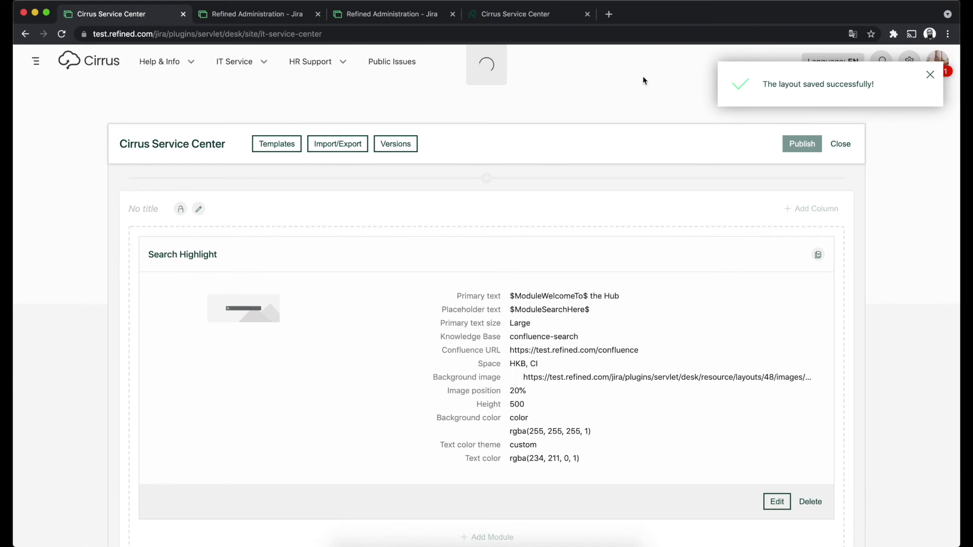
Step: Reload the published Cirrus Service Center home page and switch the site language to Swedish (Sweden)
{"action": "left_click", "coordinate": [62, 34]}
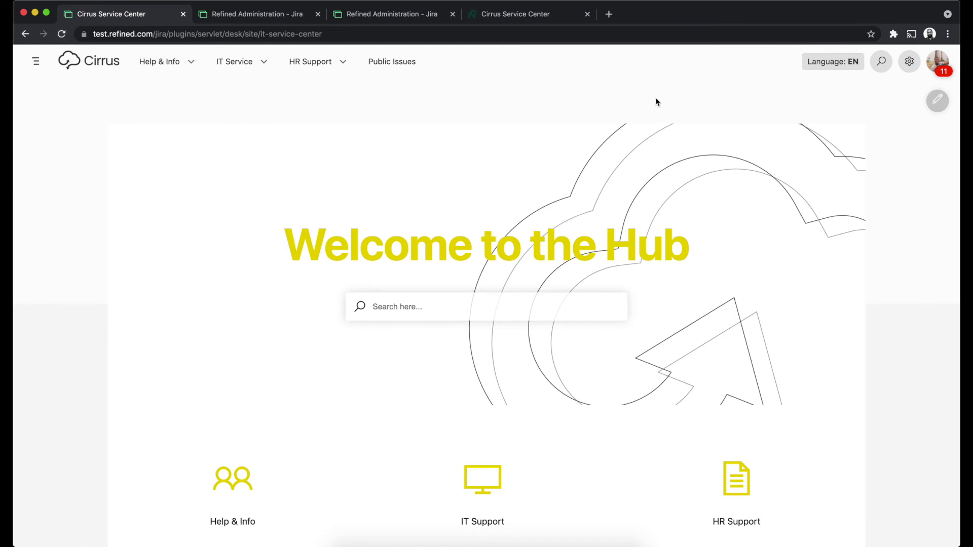
{"action": "left_click", "coordinate": [842, 66]}
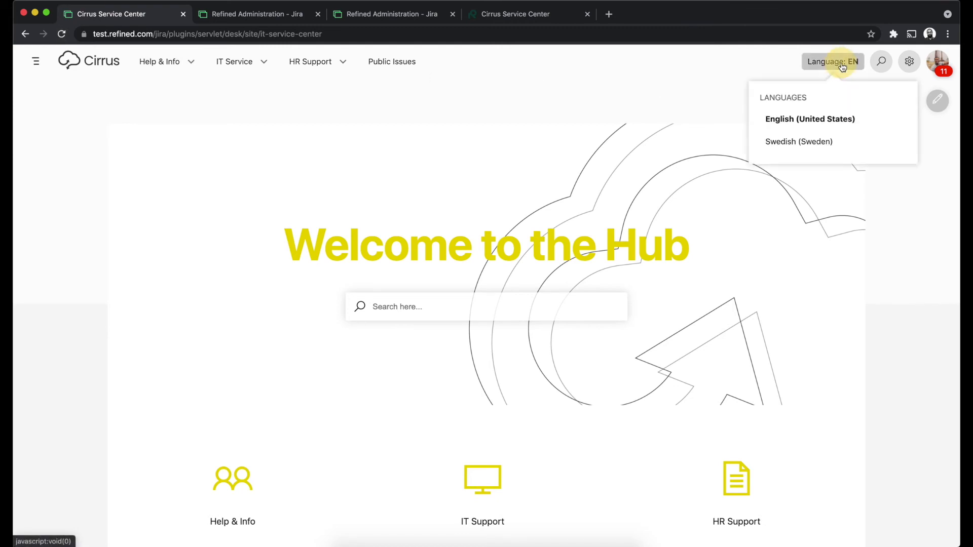
{"action": "left_click", "coordinate": [824, 142]}
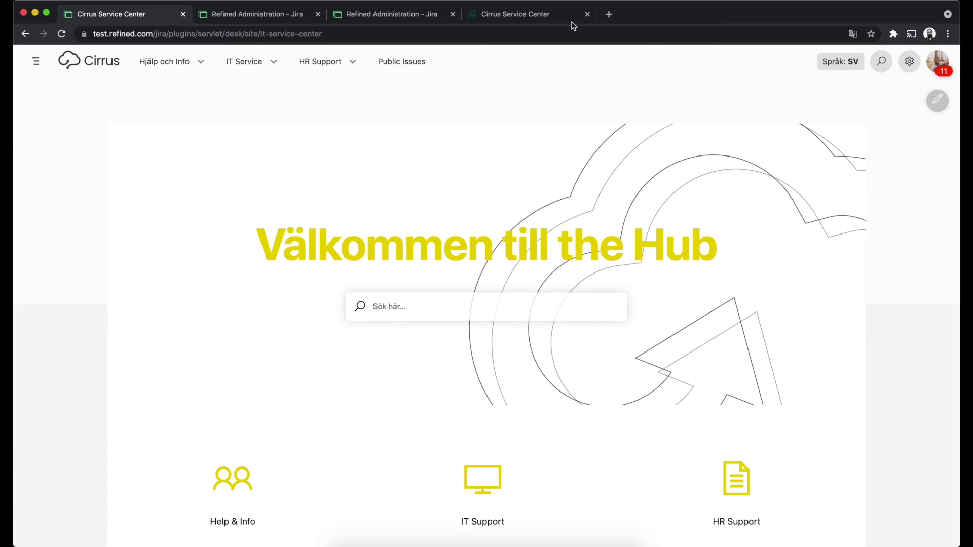
Step: Go to the Cirrus Service Center demo site on jira-server-demo.refined.com and switch its language to Swedish
{"action": "left_click", "coordinate": [539, 23]}
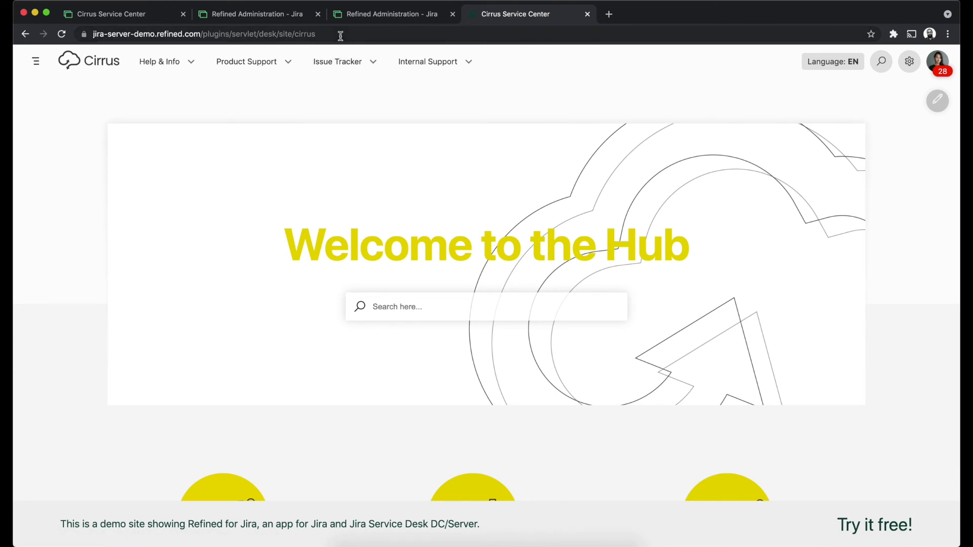
{"action": "left_click", "coordinate": [825, 60]}
{"action": "left_click", "coordinate": [814, 143]}
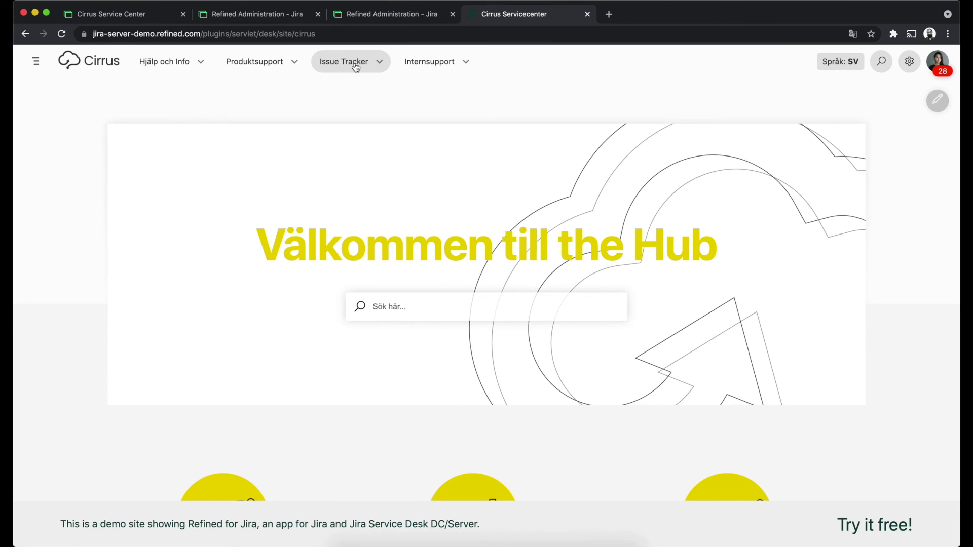
Step: Review the Swedish translations in the demo site's Produktsupport category and throughout its home page modules
{"action": "left_click", "coordinate": [294, 62]}
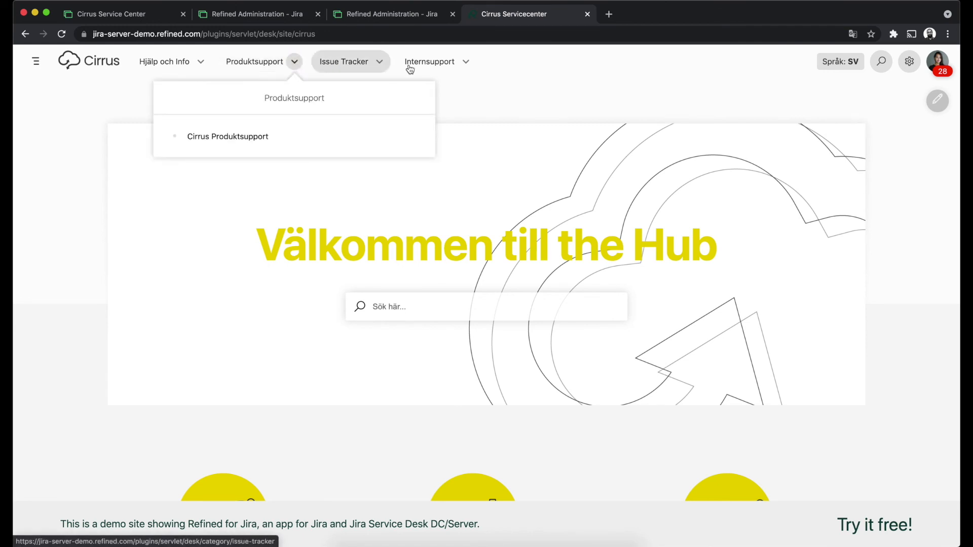
{"action": "scroll", "coordinate": [691, 247], "scroll_direction": "down", "scroll_amount": 3}
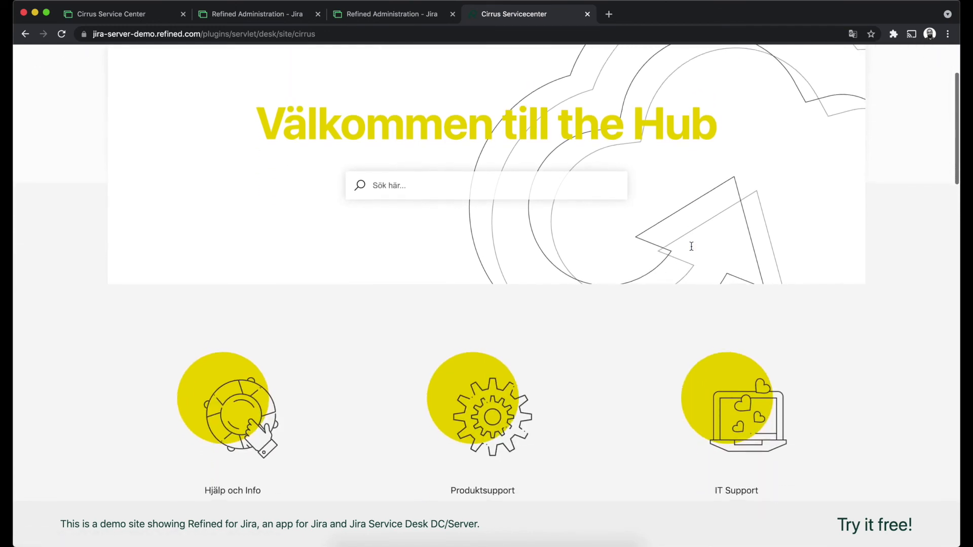
{"action": "scroll", "coordinate": [691, 246], "scroll_direction": "down", "scroll_amount": 9}
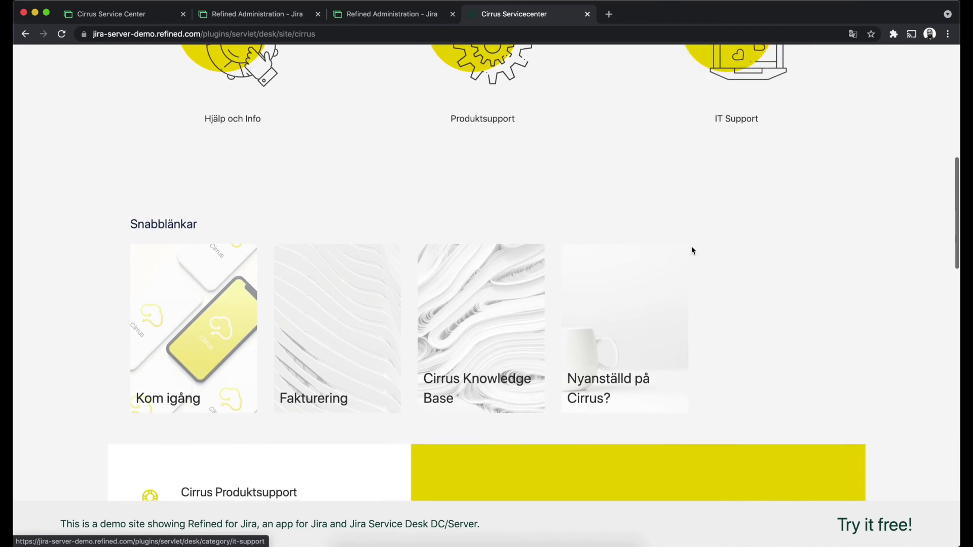
{"action": "scroll", "coordinate": [693, 249], "scroll_direction": "down", "scroll_amount": 9}
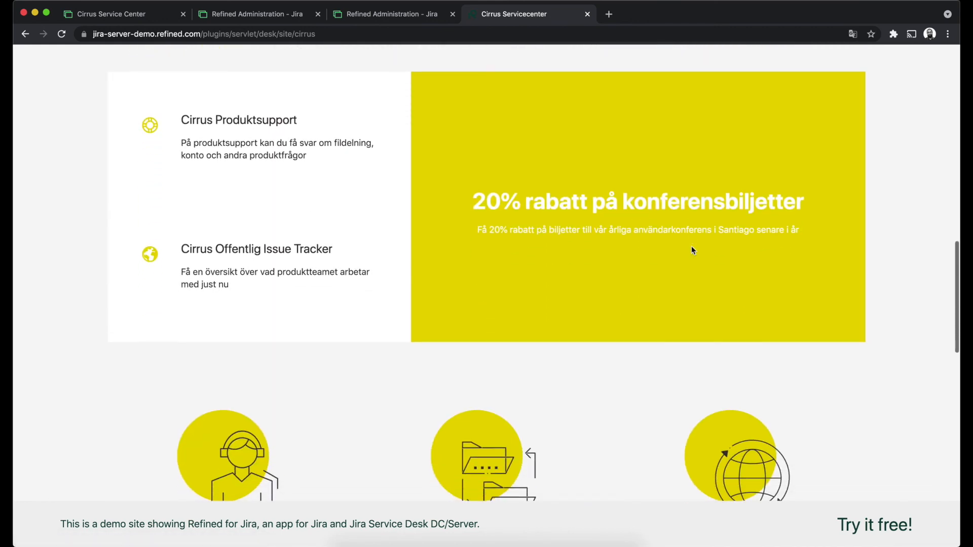
{"action": "scroll", "coordinate": [691, 249], "scroll_direction": "up", "scroll_amount": 8}
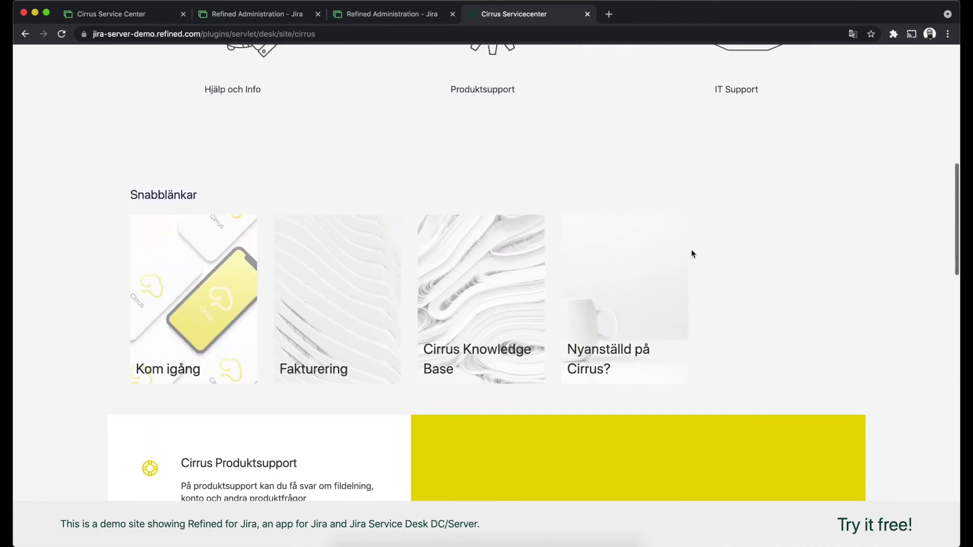
{"action": "scroll", "coordinate": [691, 249], "scroll_direction": "up", "scroll_amount": 10}
Step: Open the demo site's home page layout for editing and examine the text variables used in its modules
{"action": "left_click", "coordinate": [938, 101]}
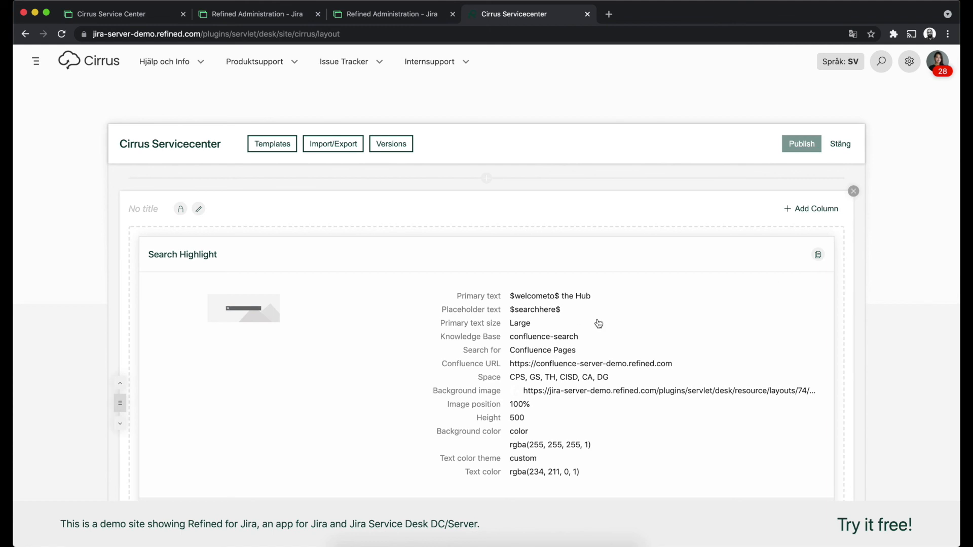
{"action": "scroll", "coordinate": [597, 322], "scroll_direction": "down", "scroll_amount": 10}
{"action": "scroll", "coordinate": [597, 320], "scroll_direction": "down", "scroll_amount": 1}
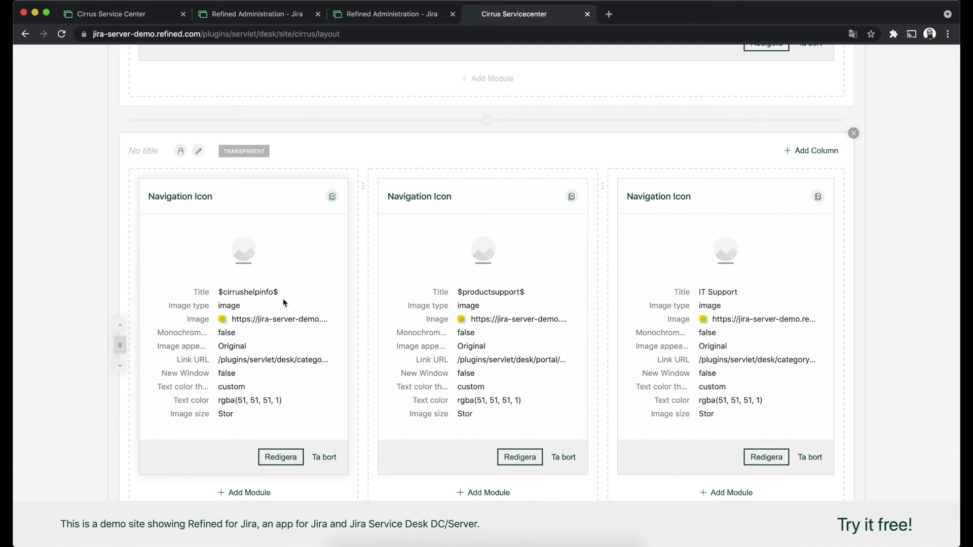
{"action": "scroll", "coordinate": [488, 355], "scroll_direction": "down", "scroll_amount": 2}
{"action": "scroll", "coordinate": [489, 349], "scroll_direction": "down", "scroll_amount": 6}
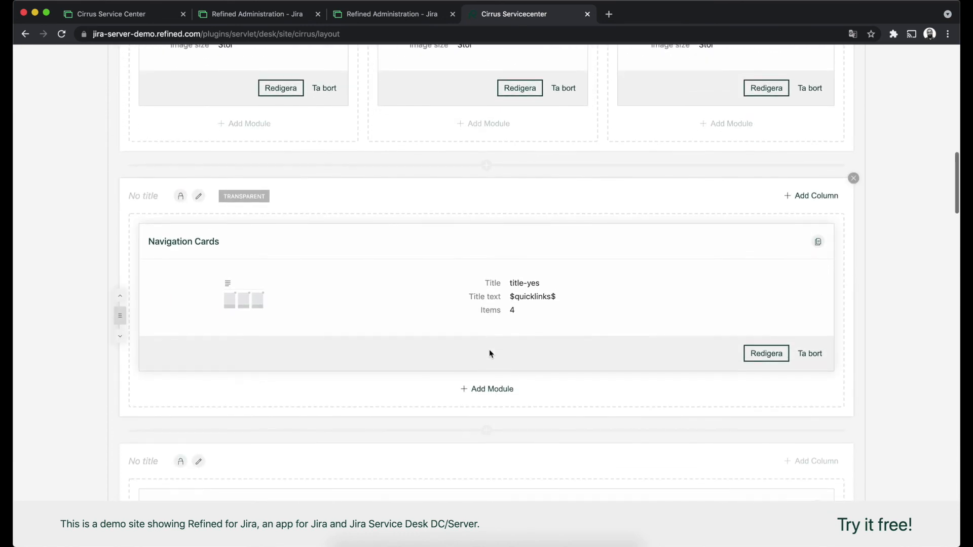
{"action": "scroll", "coordinate": [489, 350], "scroll_direction": "up", "scroll_amount": 8}
{"action": "scroll", "coordinate": [488, 348], "scroll_direction": "up", "scroll_amount": 10}
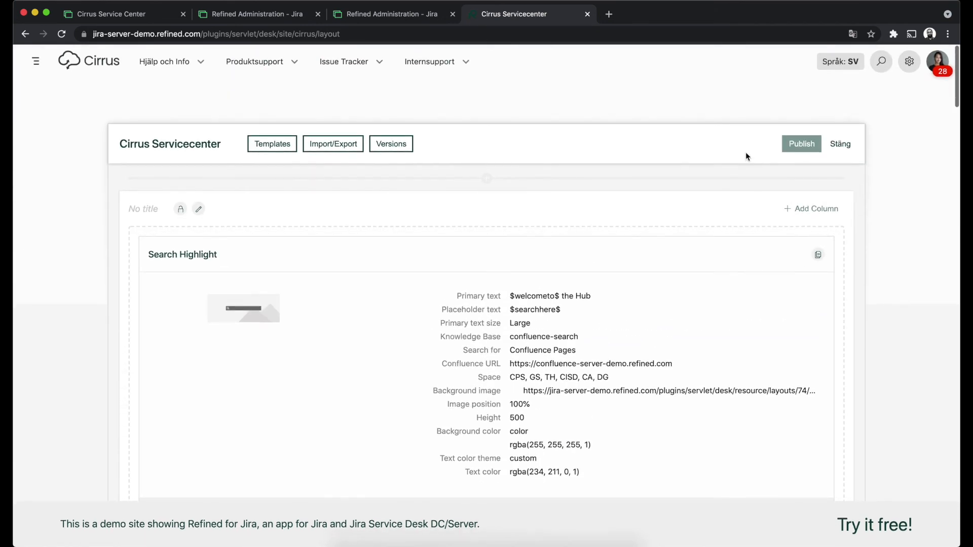
Step: Open the demo site's Site Builder (Webbplatsbyggare) and examine the text variables in the Cirrus site, category and project names
{"action": "left_click", "coordinate": [907, 63]}
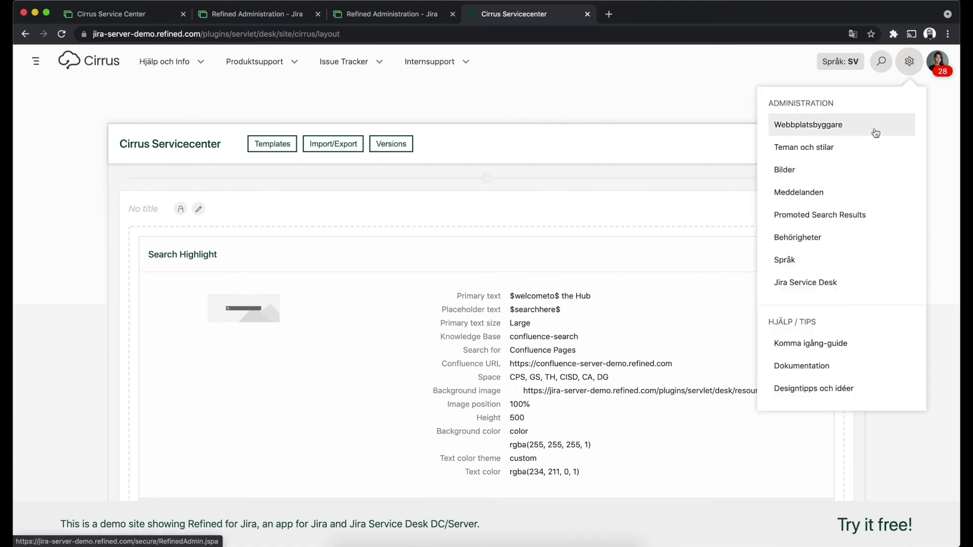
{"action": "left_click", "coordinate": [831, 131]}
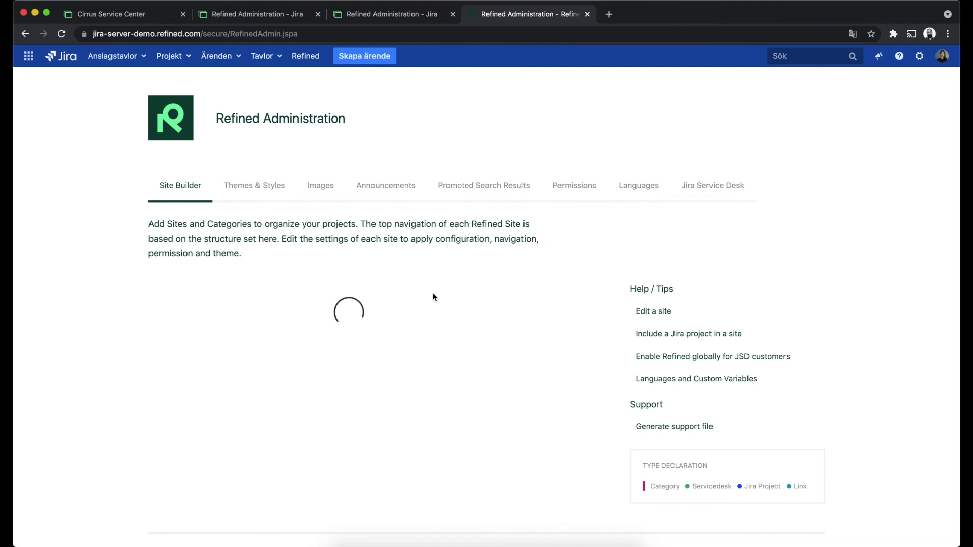
{"action": "scroll", "coordinate": [433, 297], "scroll_direction": "down", "scroll_amount": 3}
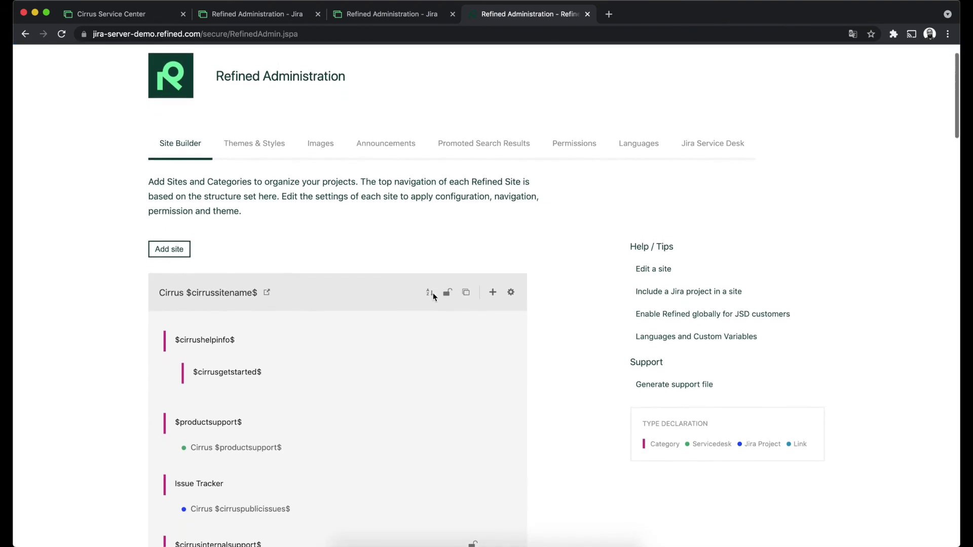
{"action": "scroll", "coordinate": [433, 293], "scroll_direction": "down", "scroll_amount": 1}
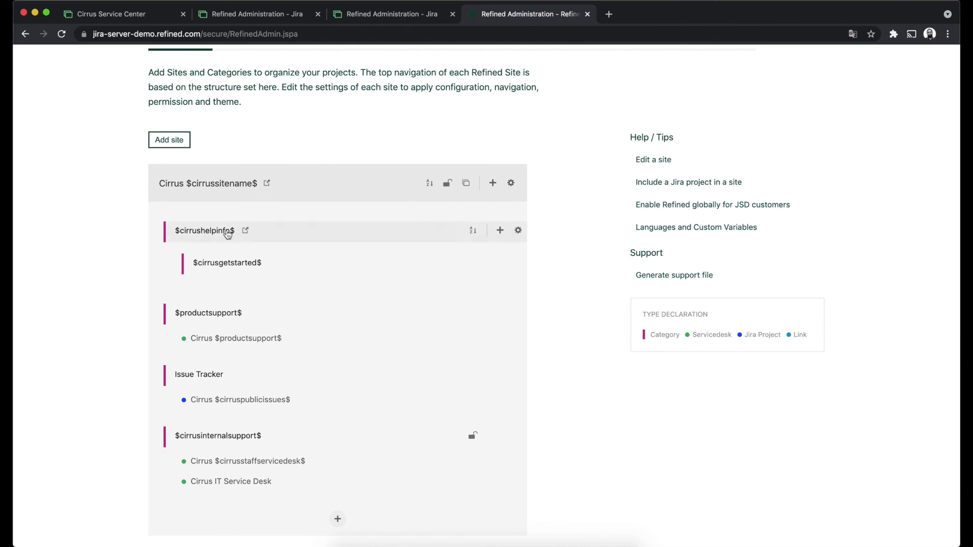
{"action": "scroll", "coordinate": [401, 217], "scroll_direction": "up", "scroll_amount": 4}
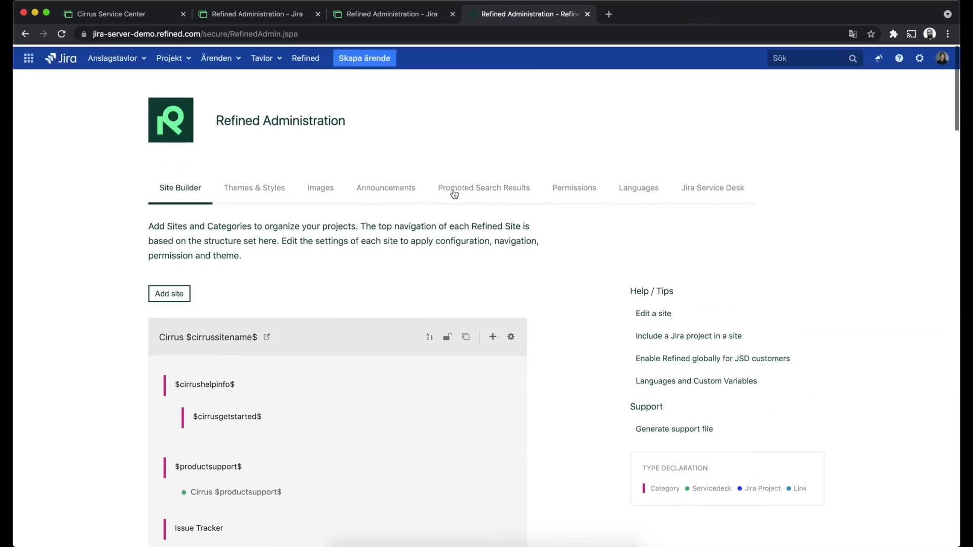
Step: Open the demo site's Languages administration and look through the text variables listed in the Dictionary
{"action": "left_click", "coordinate": [648, 187]}
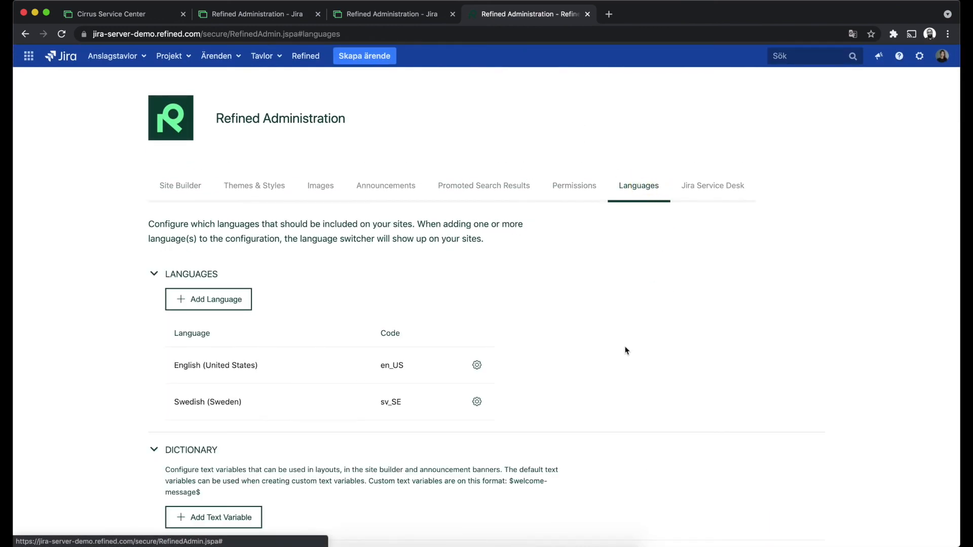
{"action": "scroll", "coordinate": [624, 365], "scroll_direction": "down", "scroll_amount": 4}
{"action": "scroll", "coordinate": [625, 370], "scroll_direction": "down", "scroll_amount": 8}
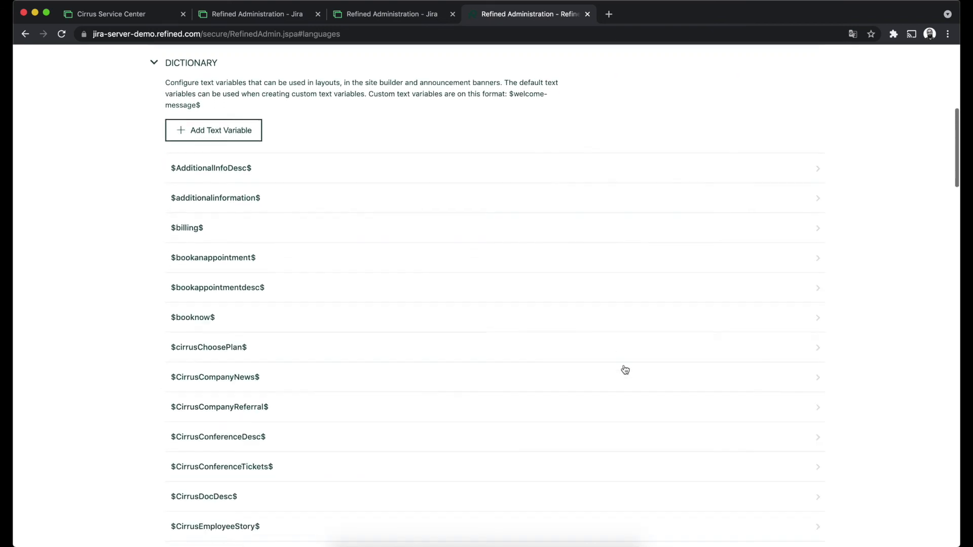
{"action": "scroll", "coordinate": [624, 369], "scroll_direction": "down", "scroll_amount": 10}
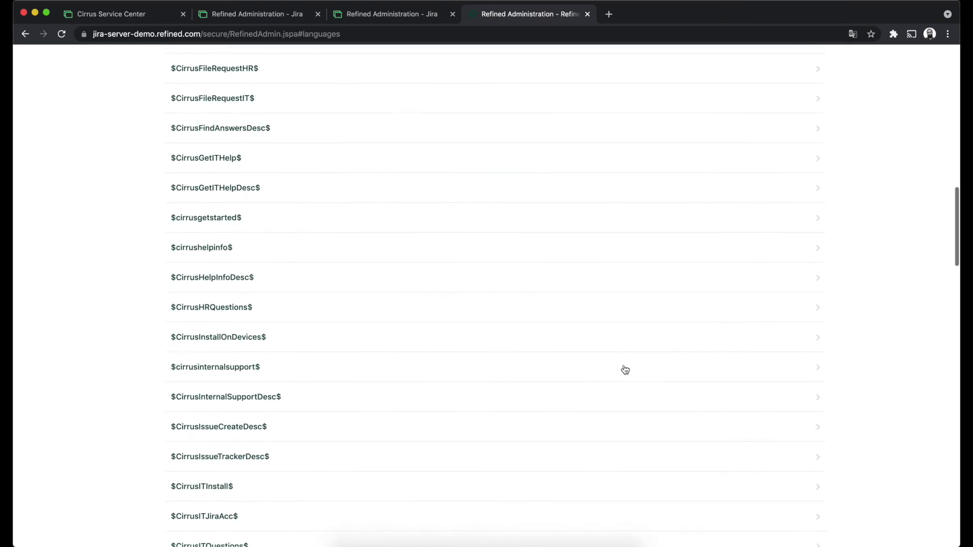
{"action": "scroll", "coordinate": [625, 370], "scroll_direction": "down", "scroll_amount": 8}
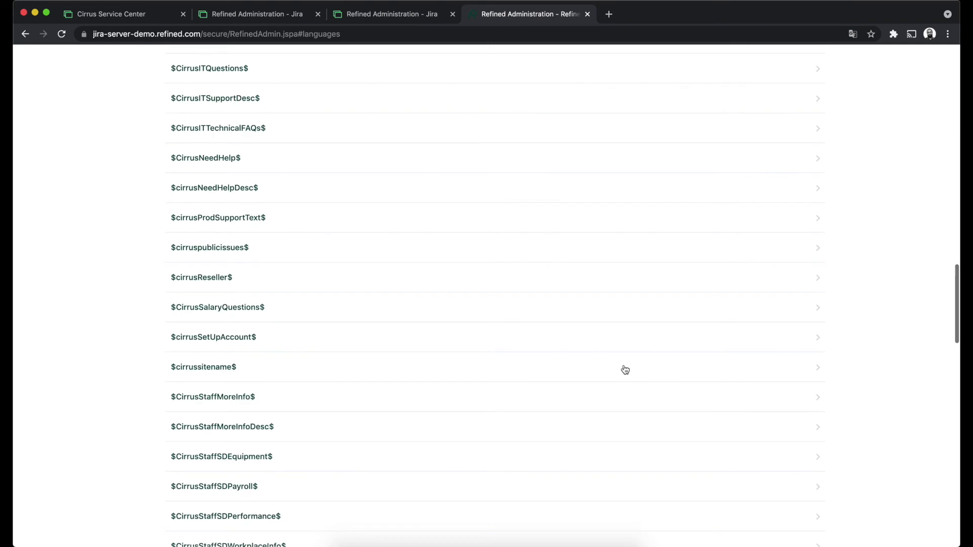
{"action": "scroll", "coordinate": [624, 370], "scroll_direction": "down", "scroll_amount": 12}
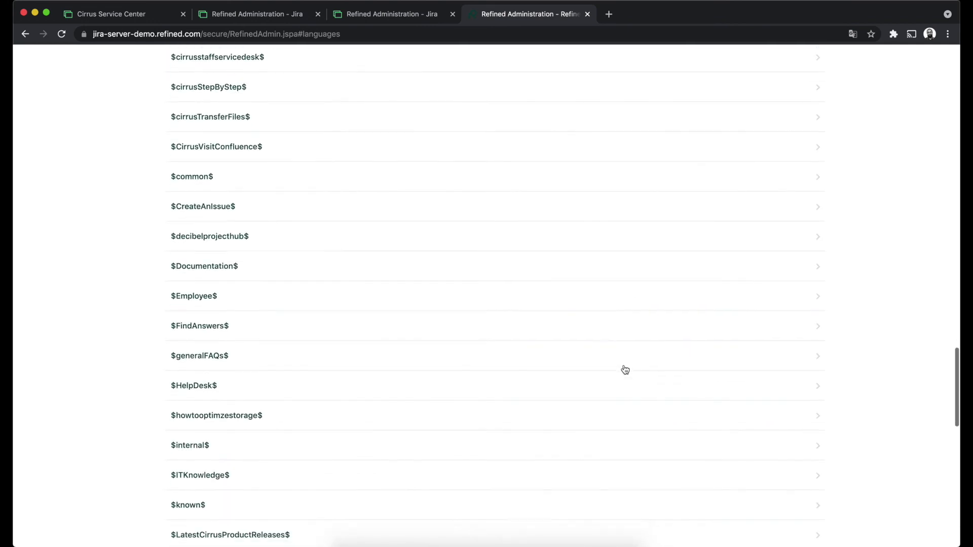
{"action": "scroll", "coordinate": [624, 370], "scroll_direction": "up", "scroll_amount": 20}
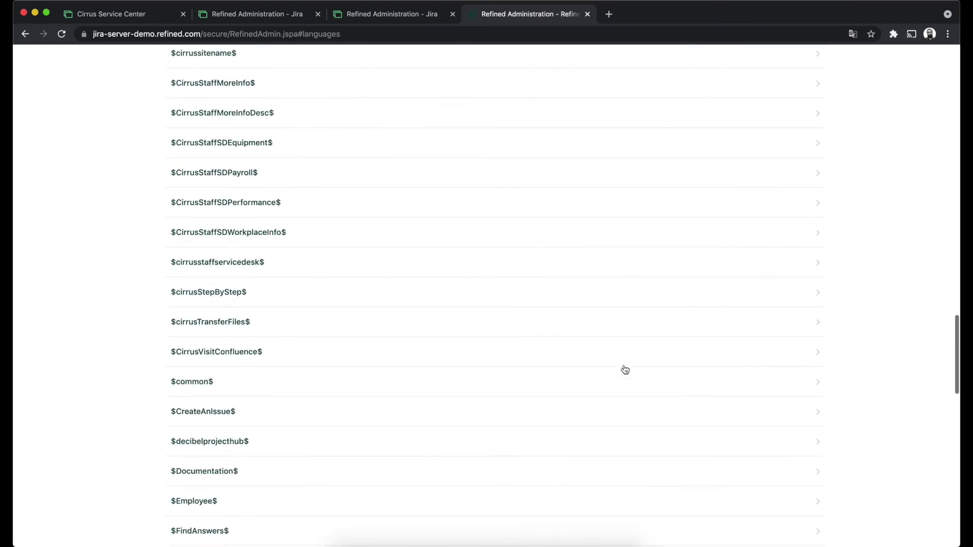
{"action": "scroll", "coordinate": [624, 369], "scroll_direction": "up", "scroll_amount": 20}
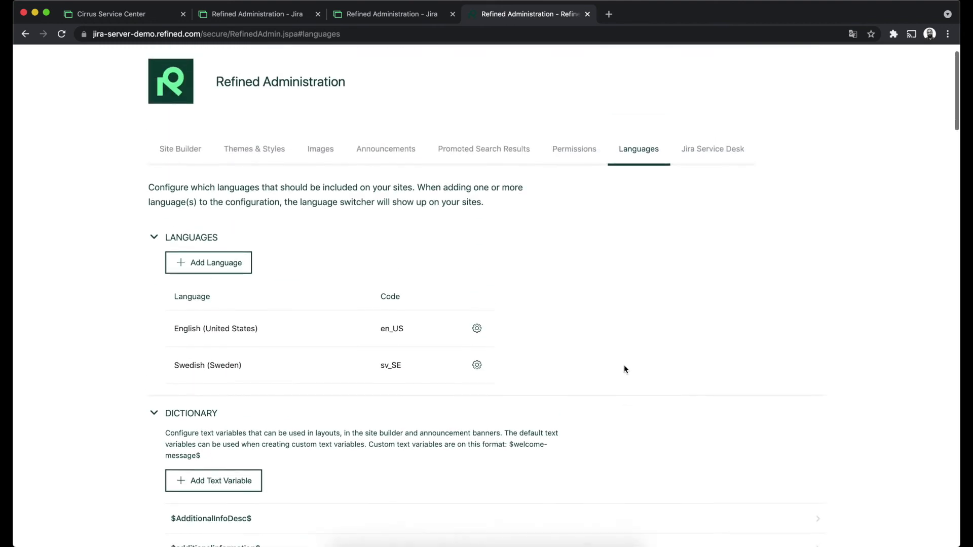